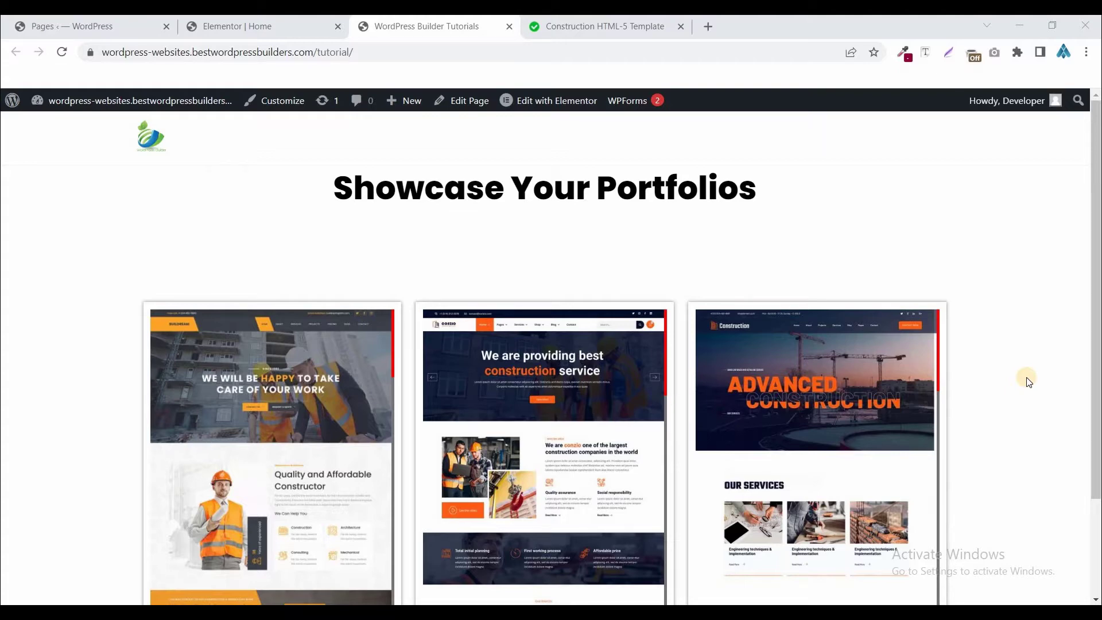
# Scroll through the three finished portfolio cards, then switch to the 'Elementor | Home' editor
pyautogui.scroll(-2, 1028, 382)
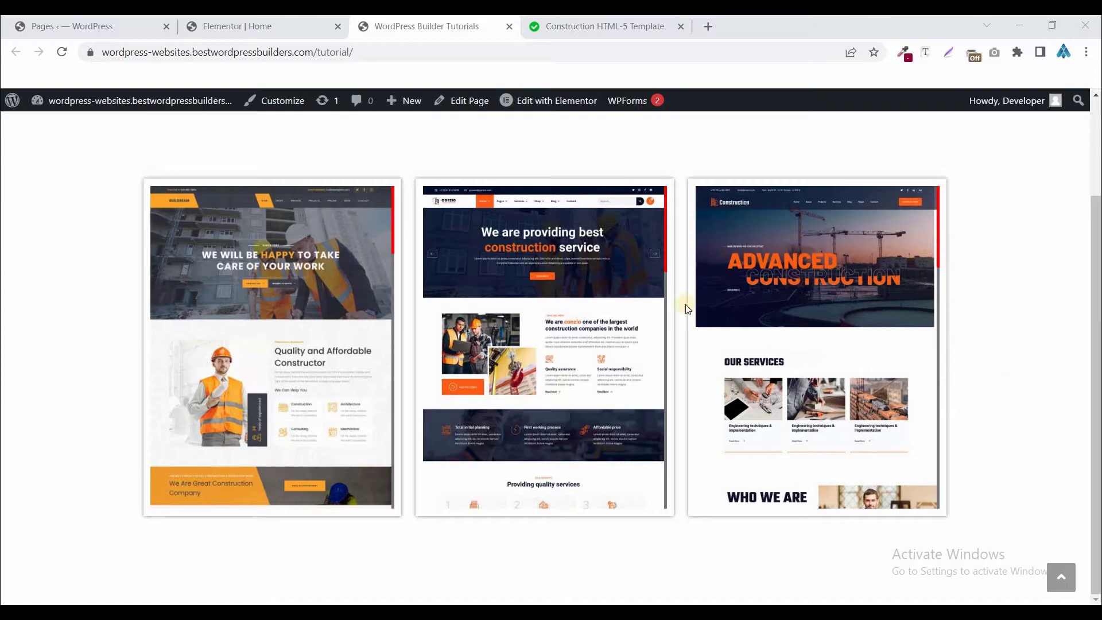
pyautogui.scroll(-5, 222, 281)
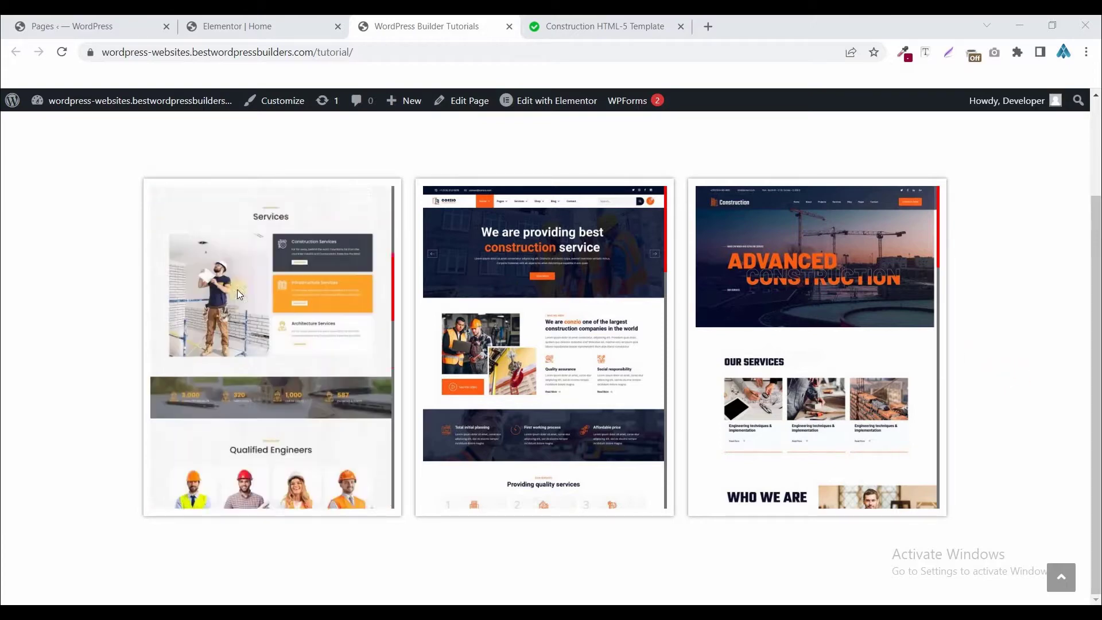
pyautogui.scroll(3, 237, 289)
pyautogui.scroll(3, 237, 290)
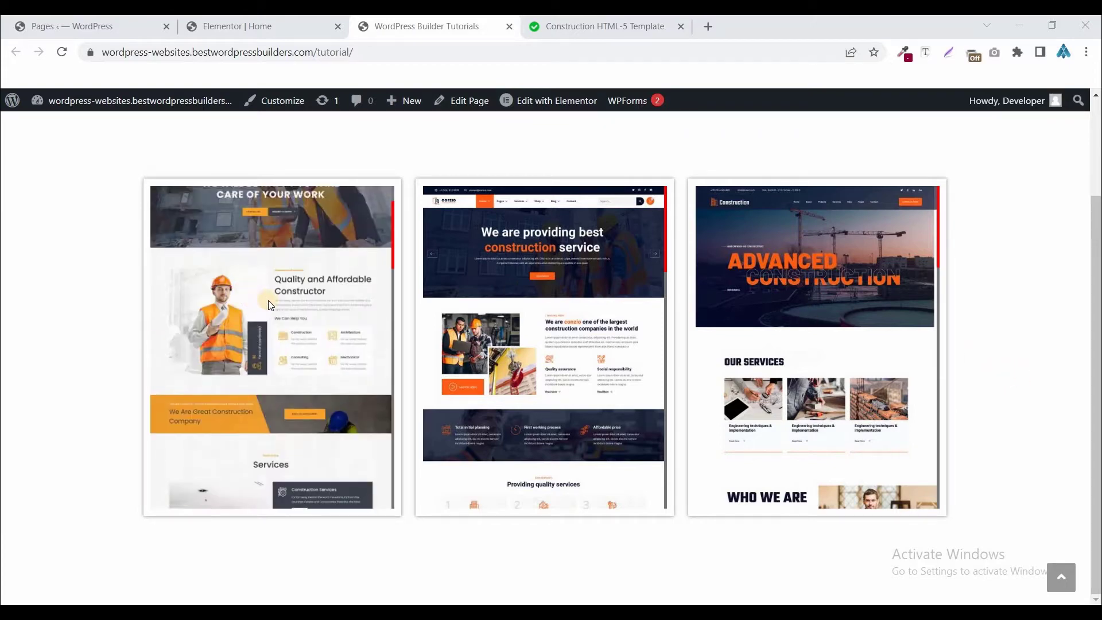
pyautogui.scroll(1, 512, 324)
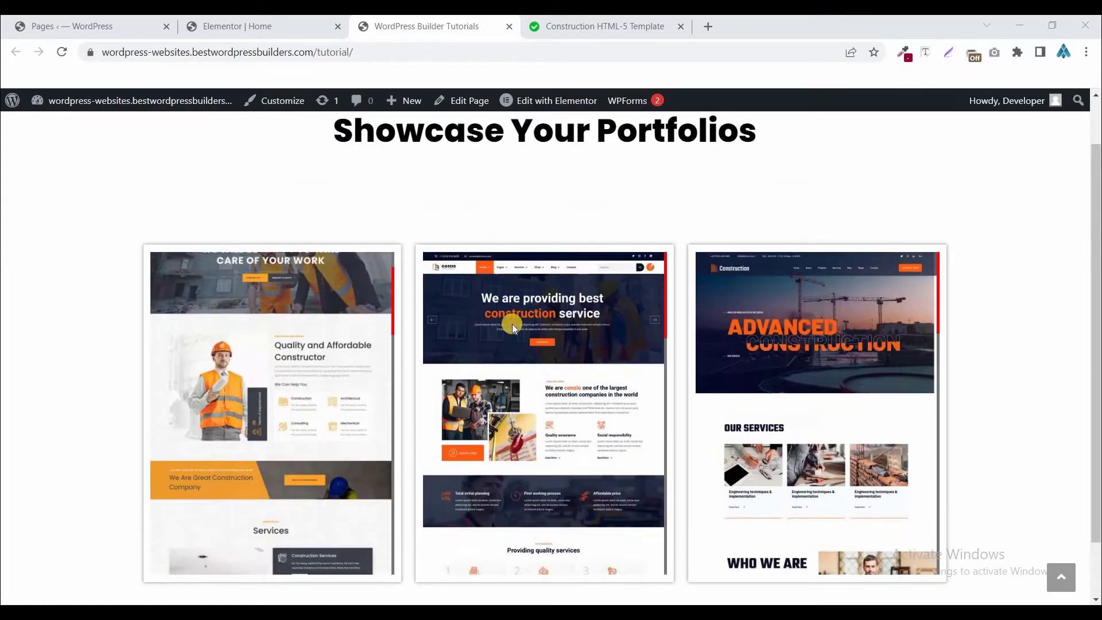
pyautogui.scroll(-1, 971, 277)
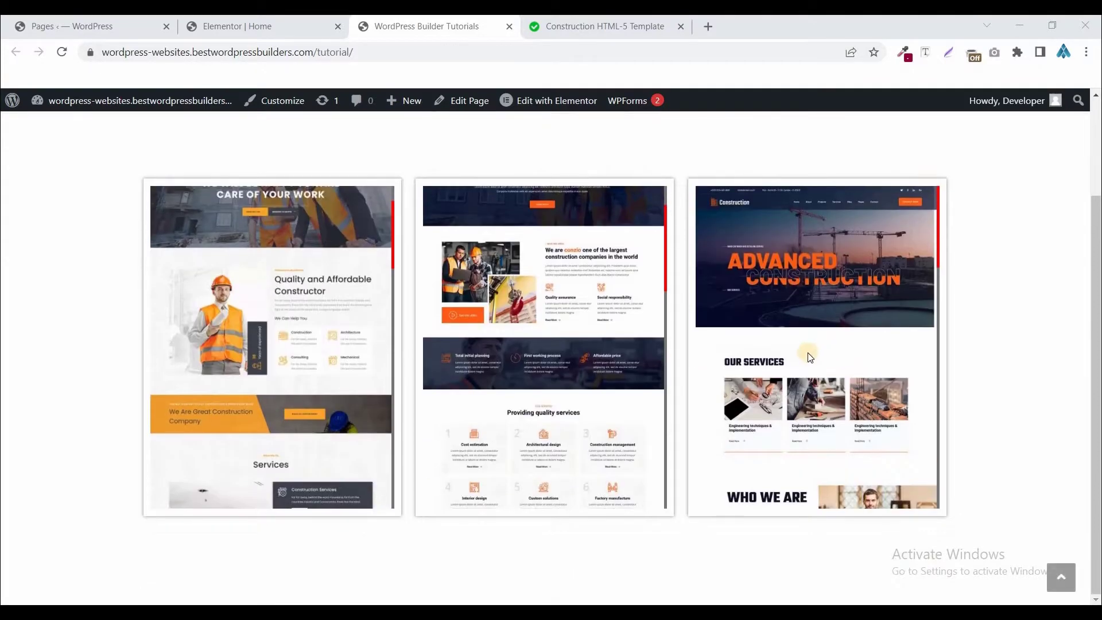
pyautogui.scroll(1, 470, 332)
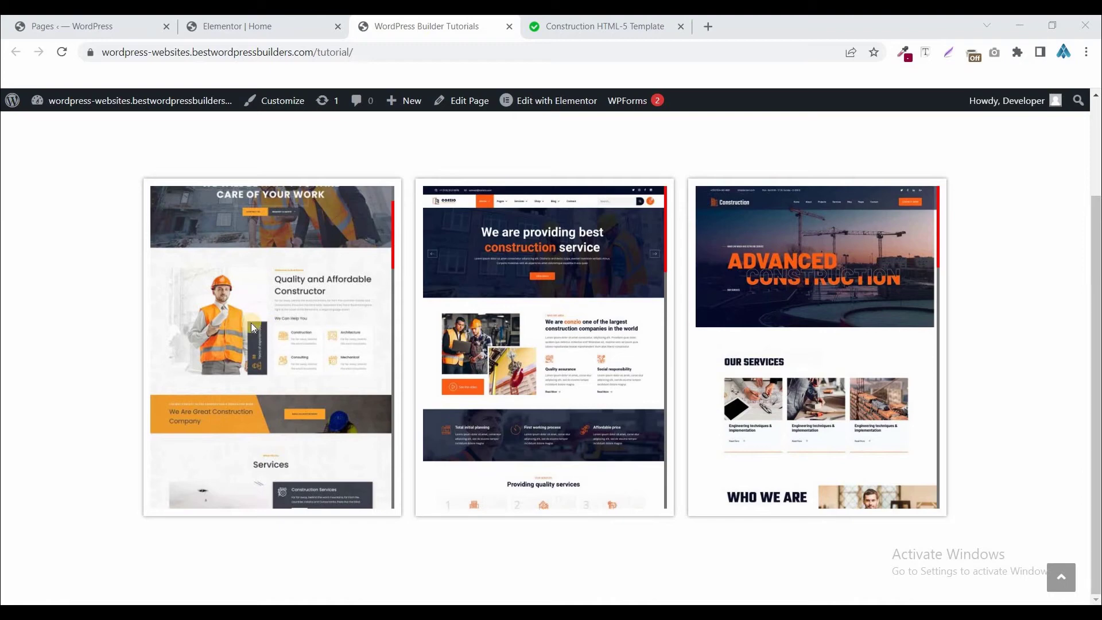
pyautogui.scroll(-3, 251, 321)
pyautogui.scroll(-3, 250, 318)
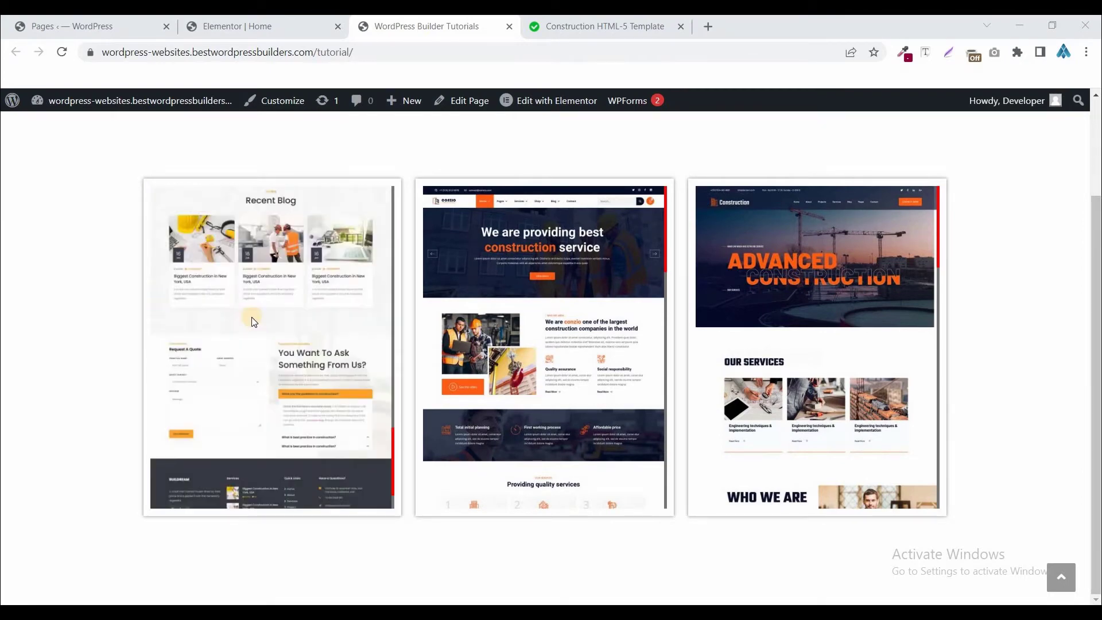
pyautogui.scroll(6, 253, 319)
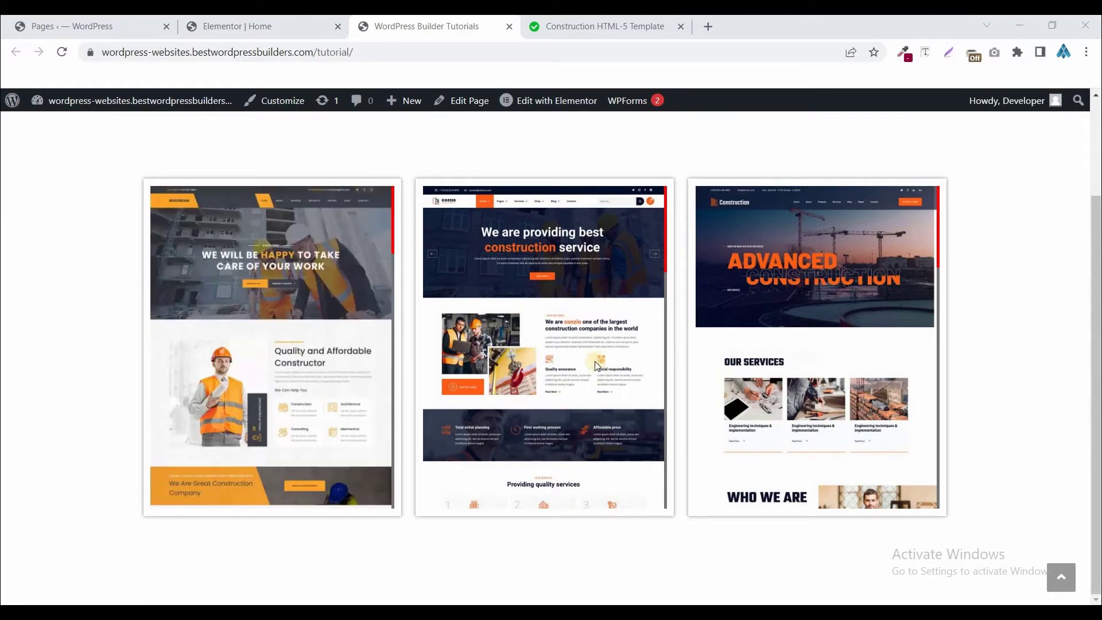
pyautogui.scroll(-6, 815, 336)
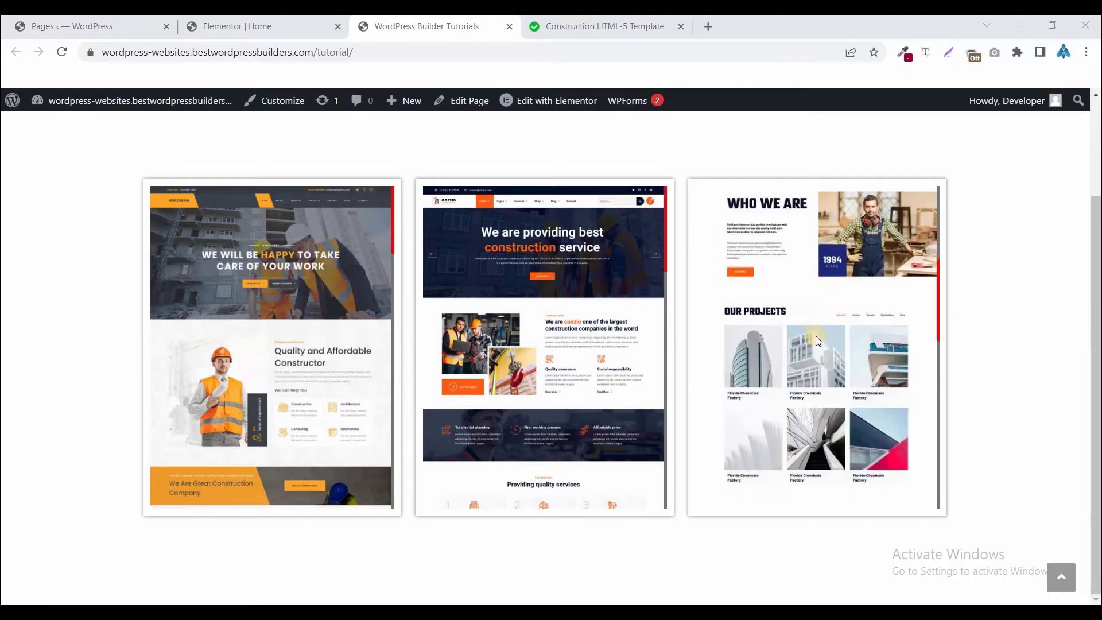
pyautogui.scroll(6, 815, 333)
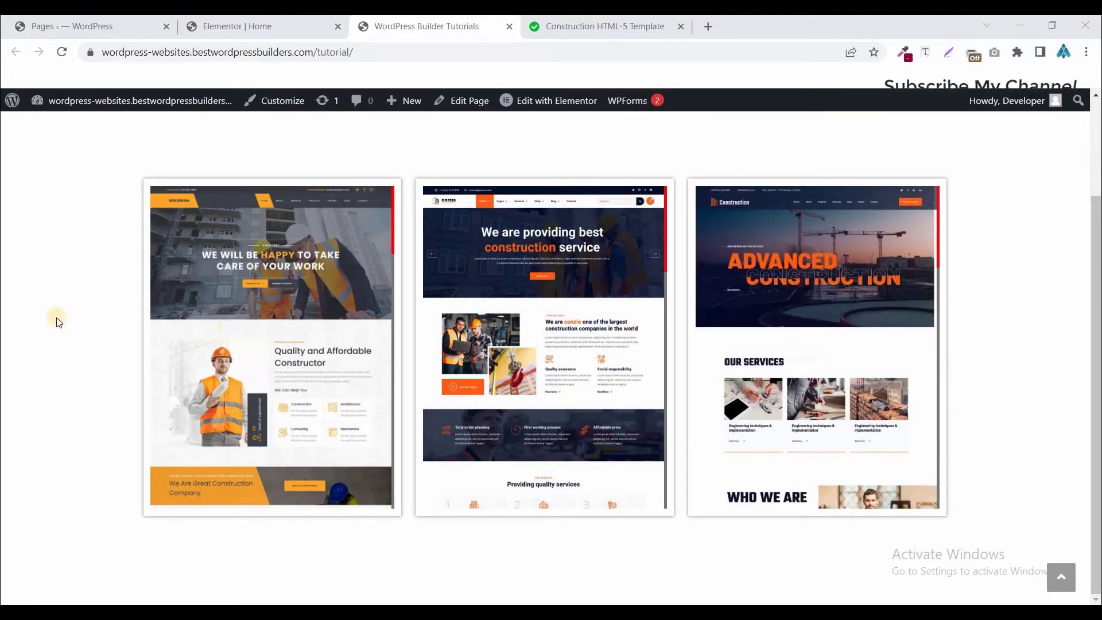
pyautogui.click(294, 19)
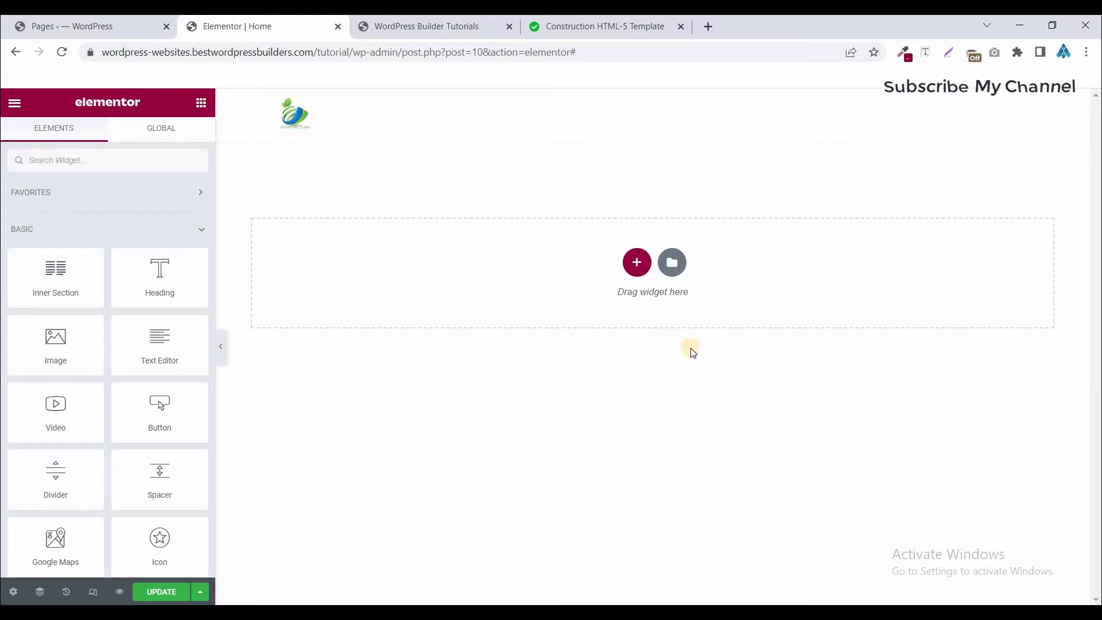
# Add a three-column section with Min Height set to 100 VH
pyautogui.click(638, 265)
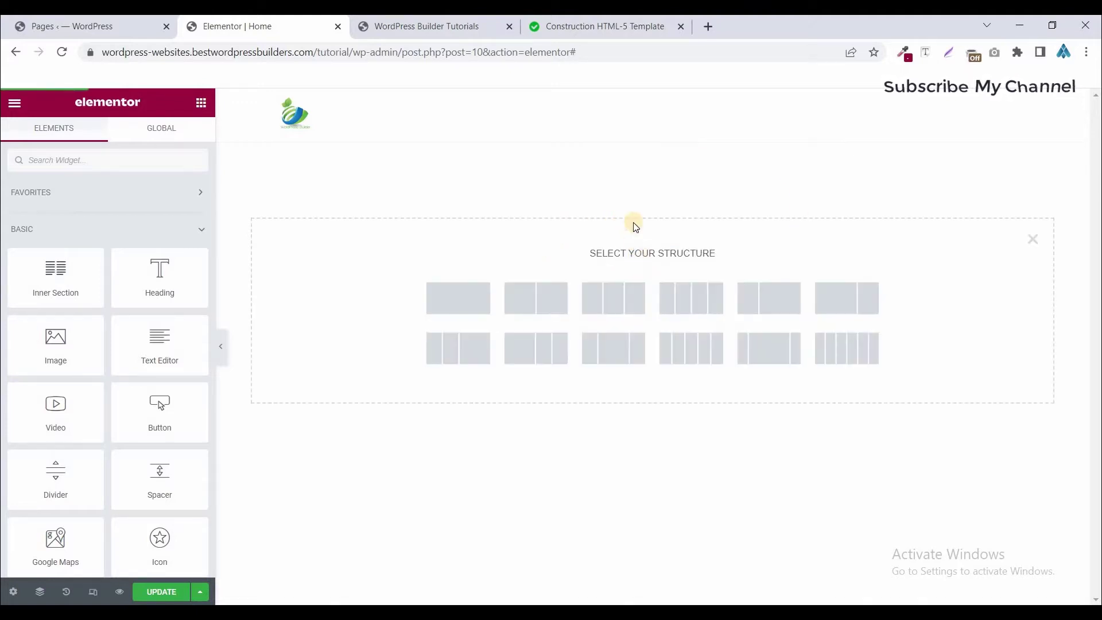
pyautogui.click(614, 296)
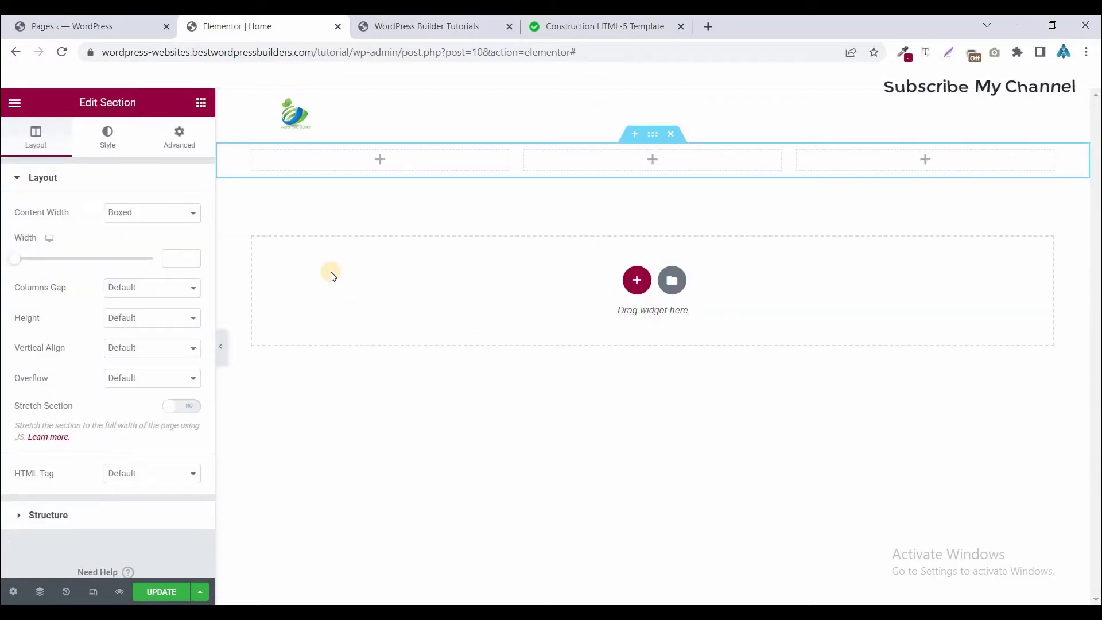
pyautogui.click(138, 319)
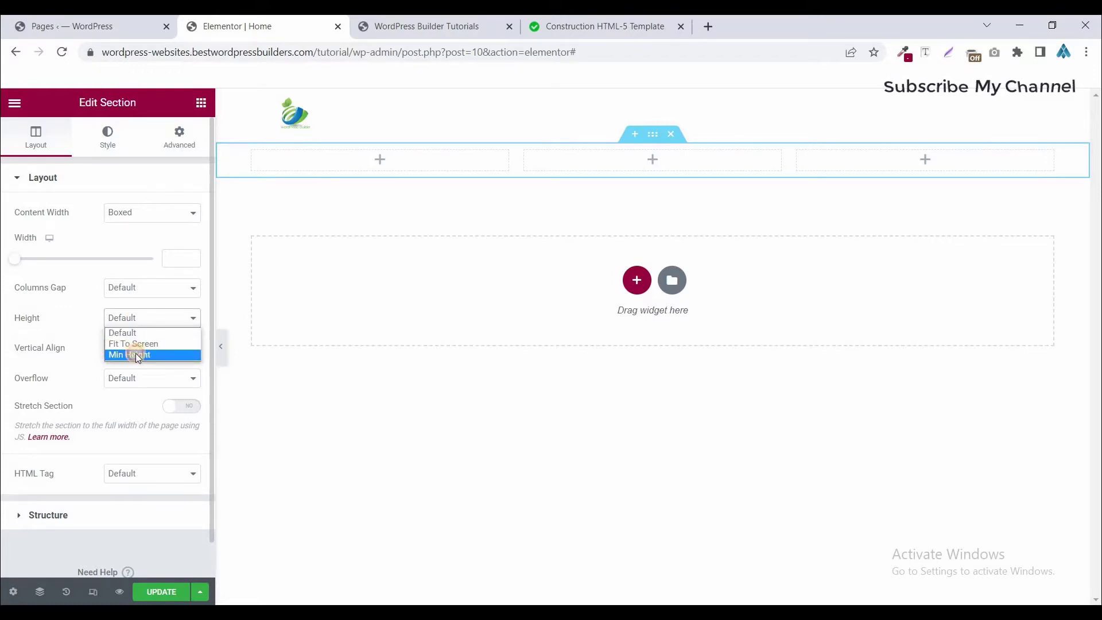
pyautogui.click(136, 355)
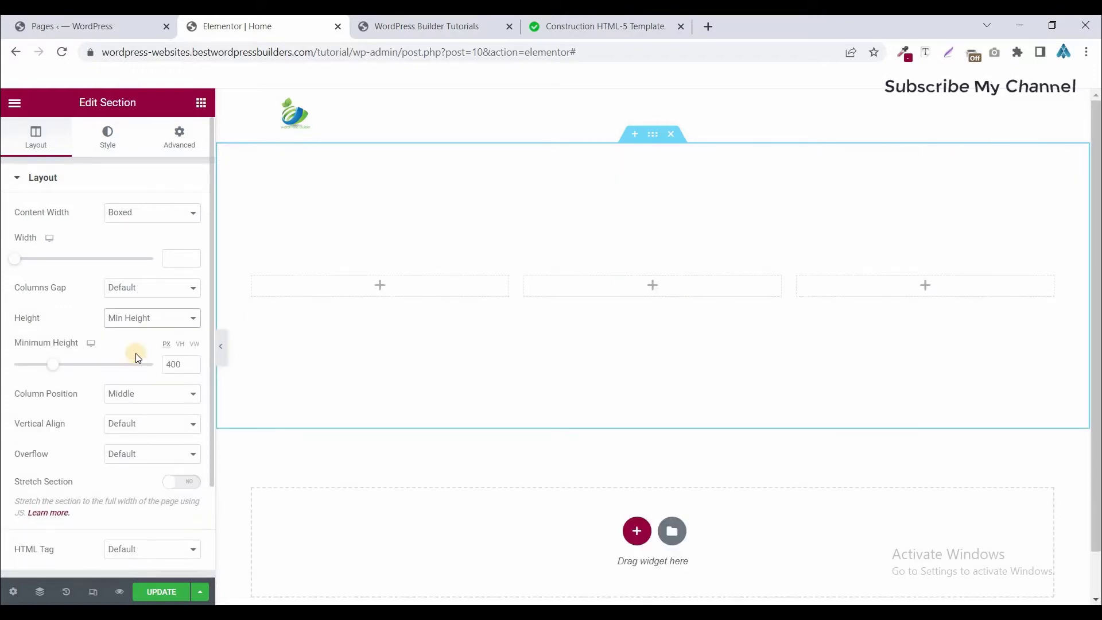
pyautogui.click(180, 344)
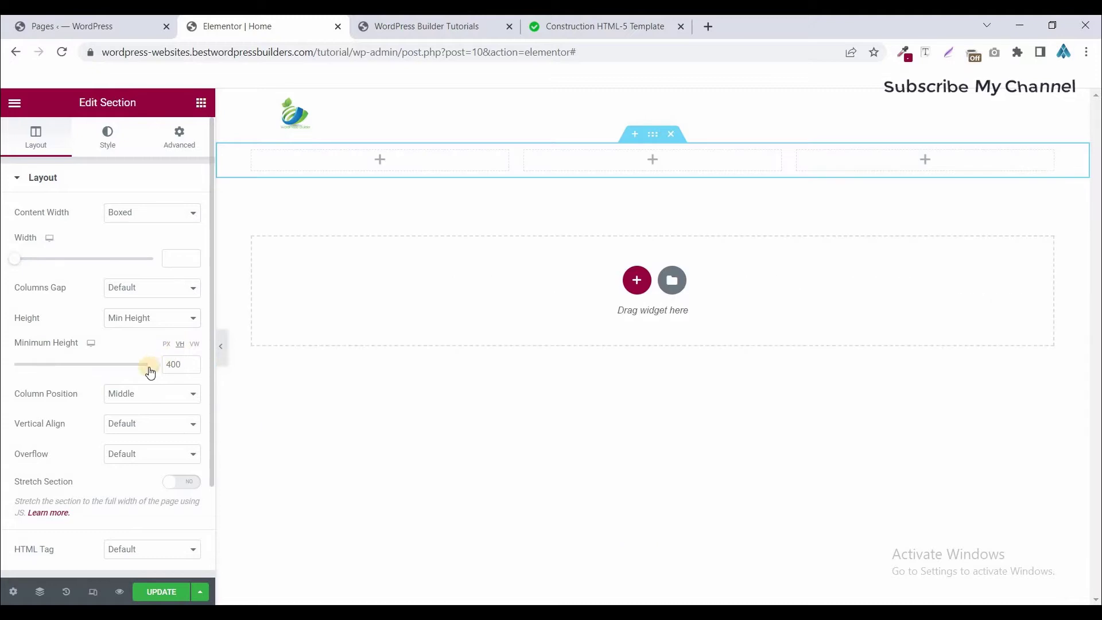
pyautogui.moveTo(150, 370); pyautogui.dragTo(180, 364)
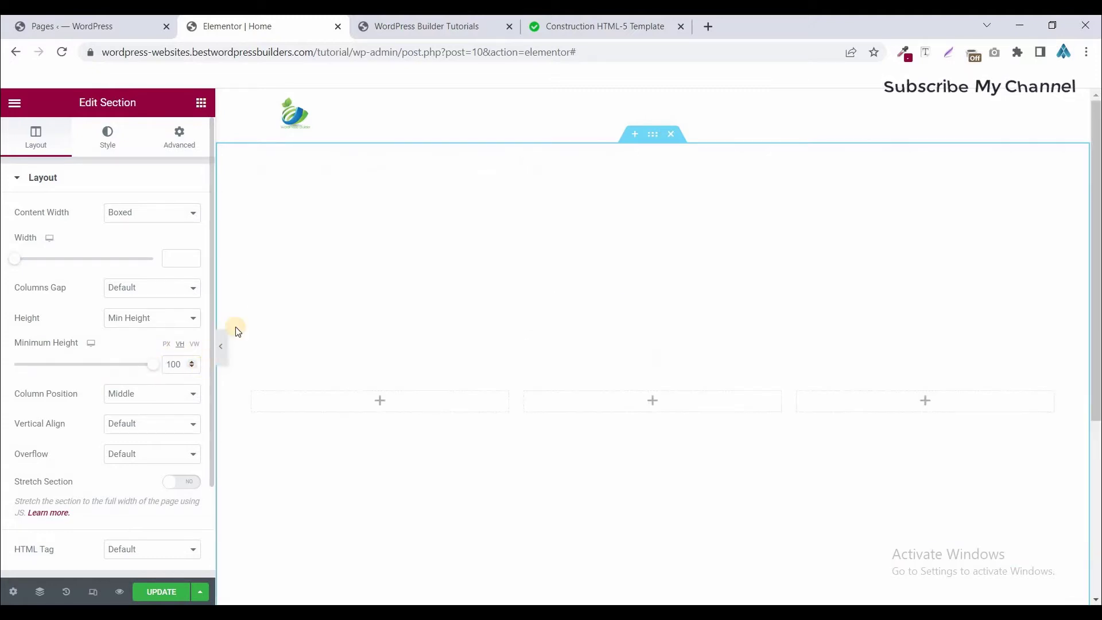
pyautogui.click(201, 103)
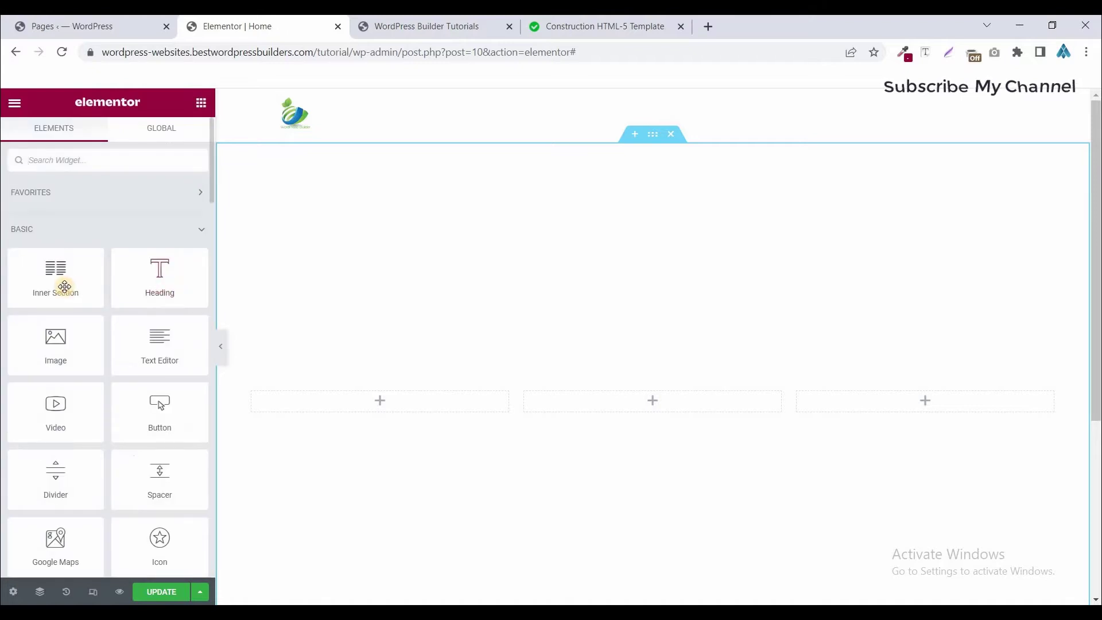
# Place a single-column inner section in the middle column and drop an Image widget into it
pyautogui.moveTo(53, 279); pyautogui.dragTo(597, 402)
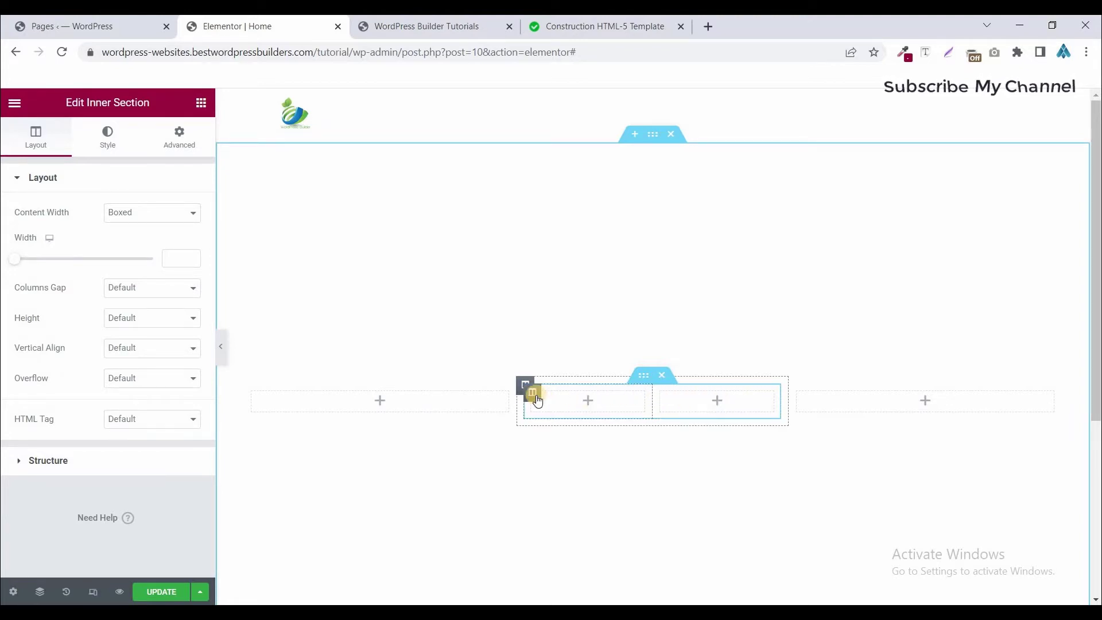
pyautogui.rightClick(537, 399)
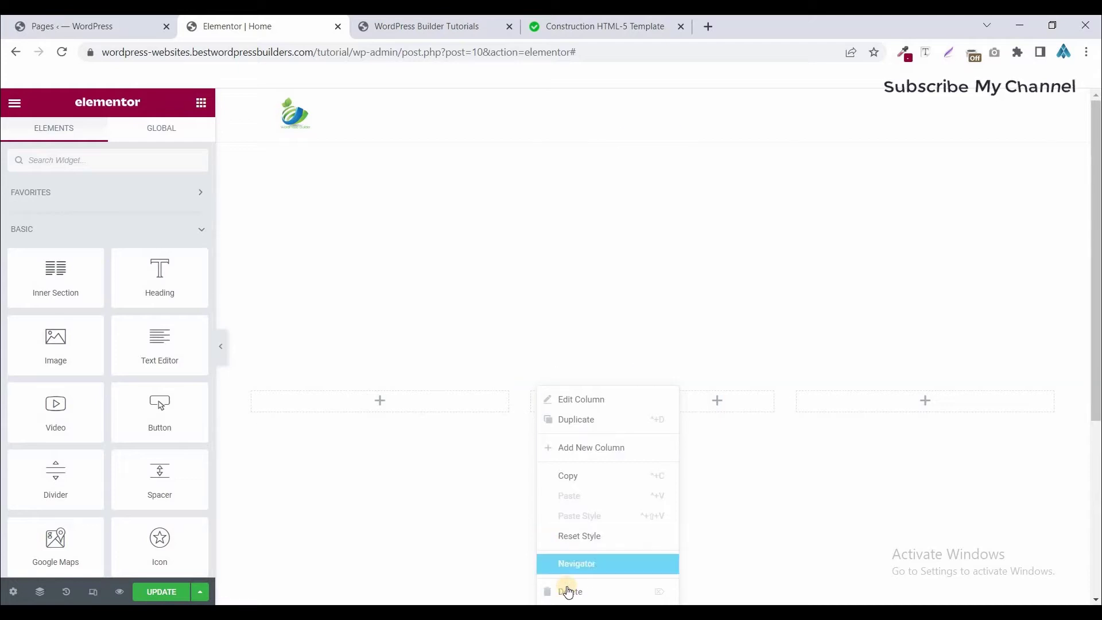
pyautogui.click(576, 536)
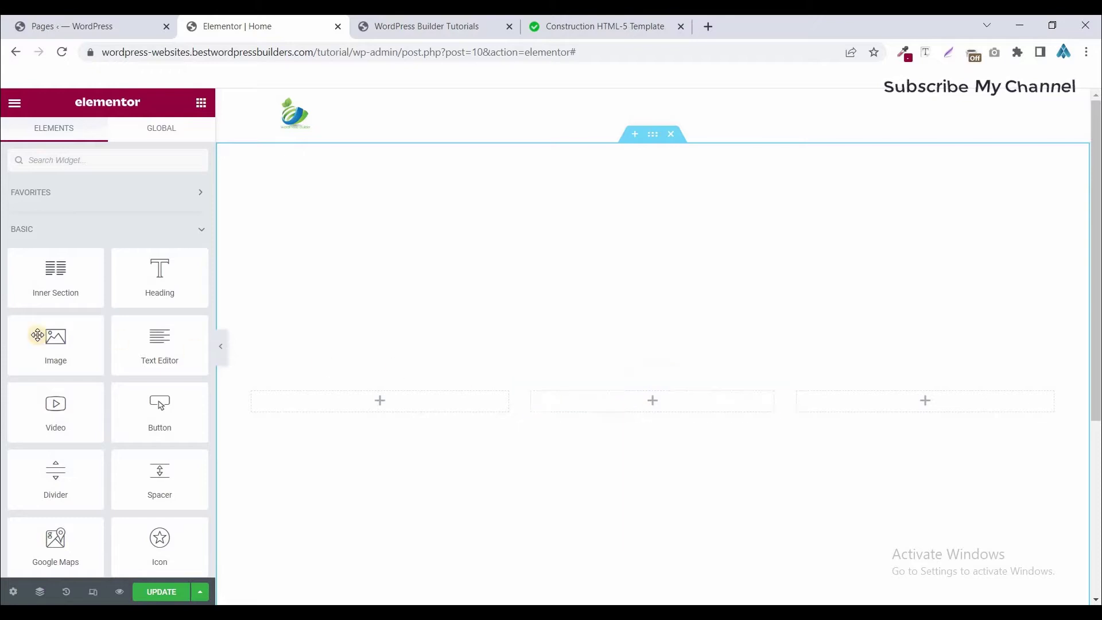
pyautogui.moveTo(384, 378); pyautogui.dragTo(621, 405)
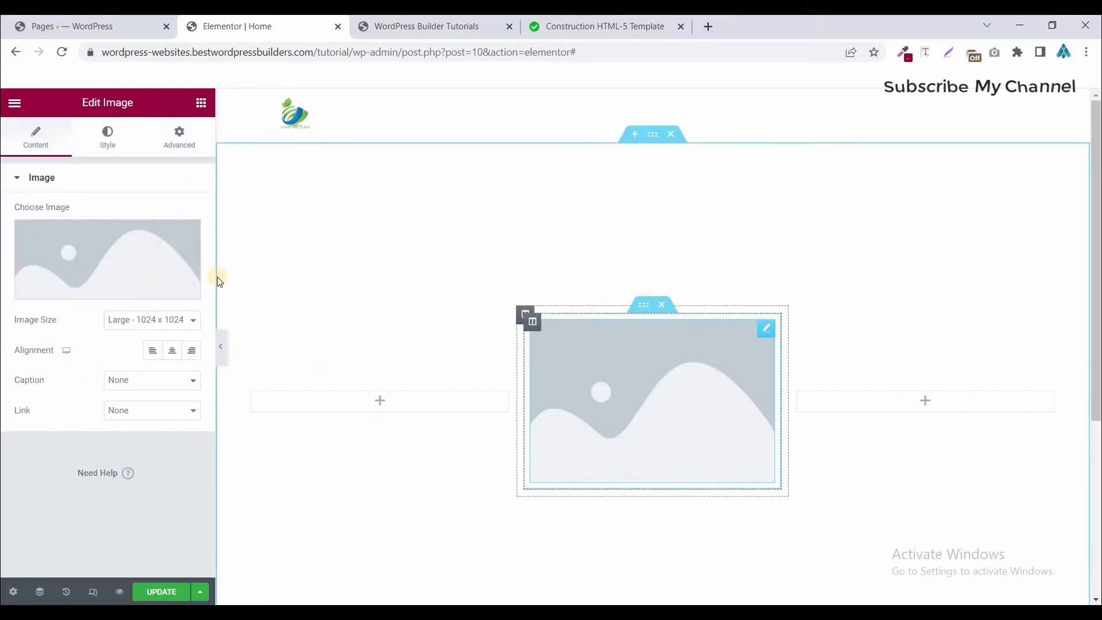
# Insert Construction-Company-HTML-Template-scaled.jpg into the Image widget
pyautogui.click(121, 243)
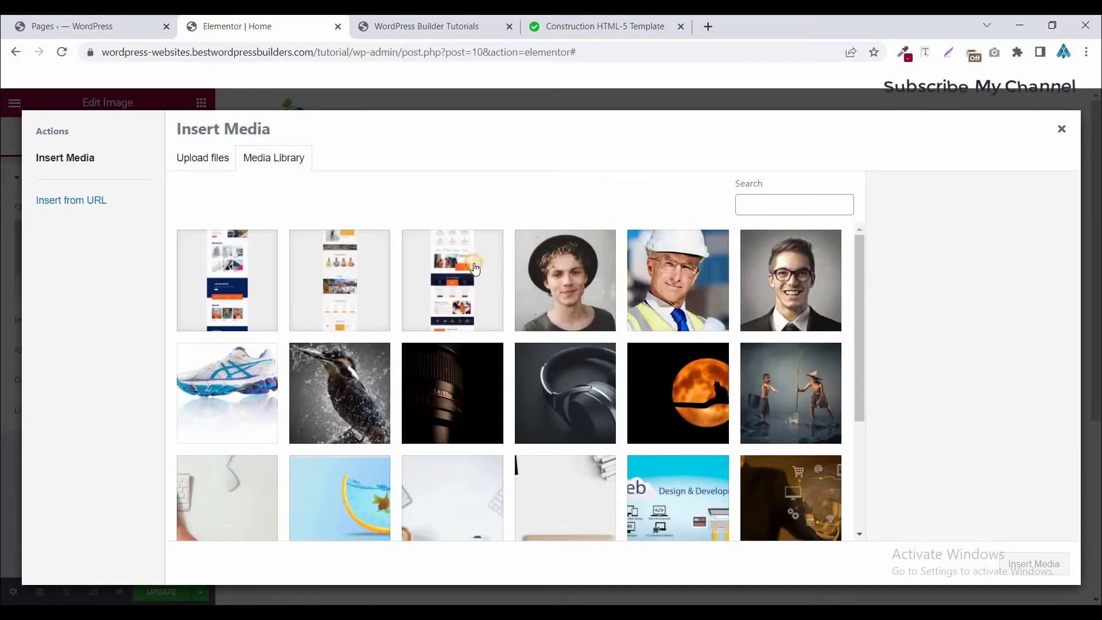
pyautogui.click(474, 267)
pyautogui.click(1044, 563)
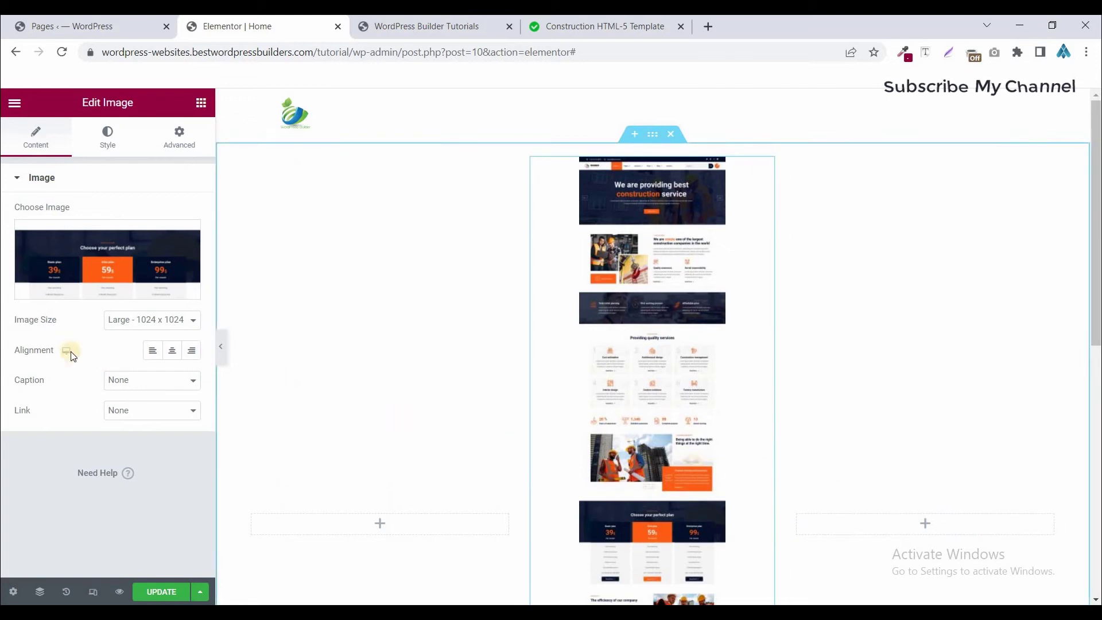
# Set the image size to Full and return the canvas view to the image's top
pyautogui.click(122, 326)
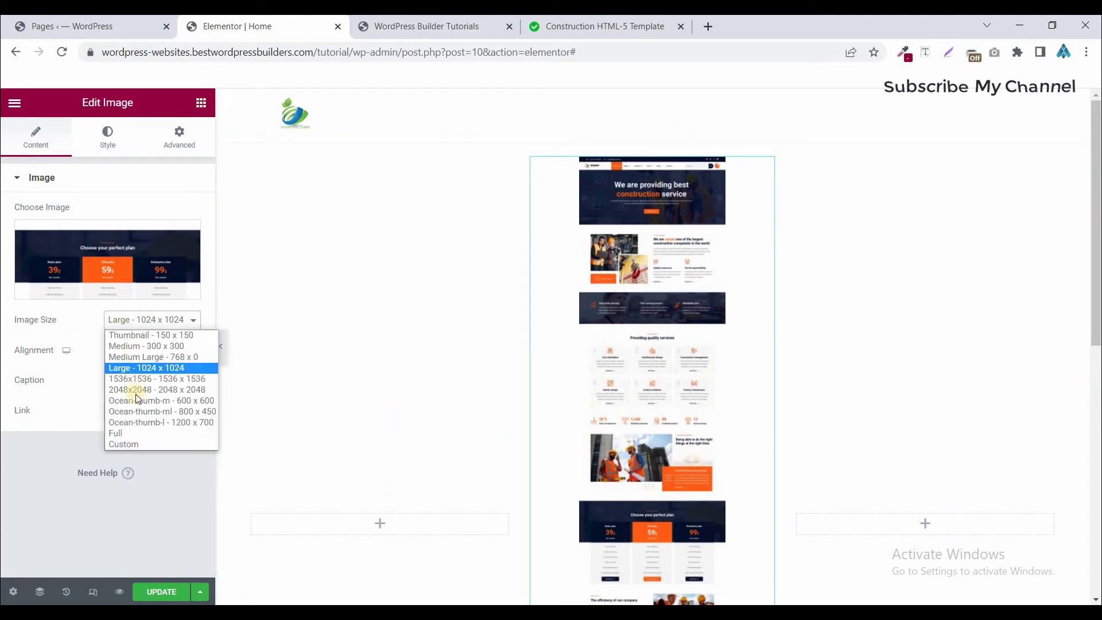
pyautogui.click(132, 433)
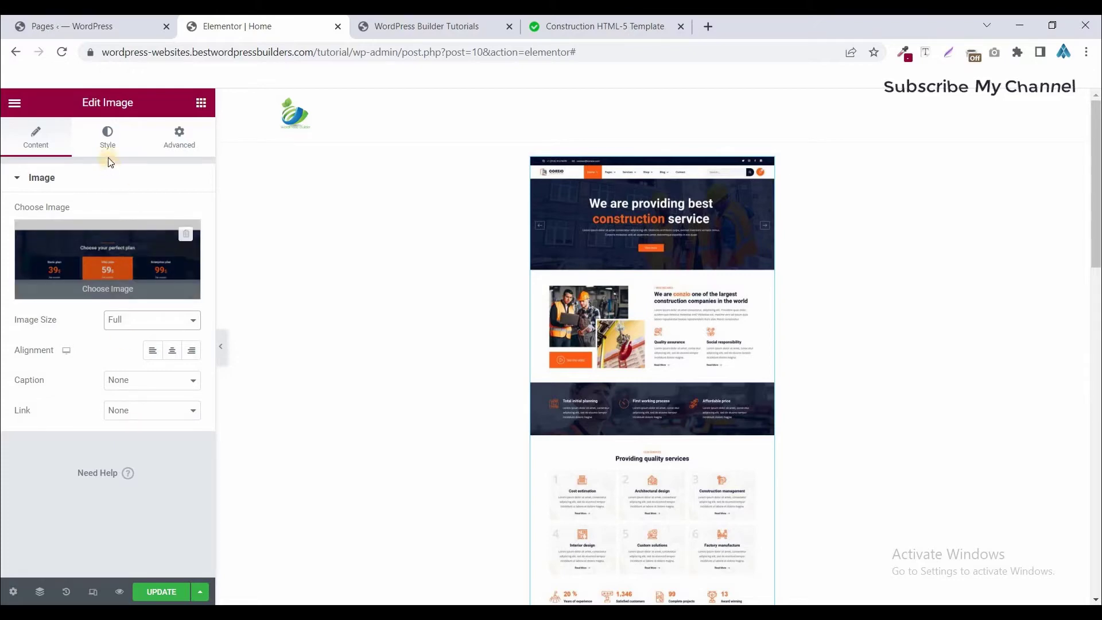
pyautogui.scroll(-10, 795, 363)
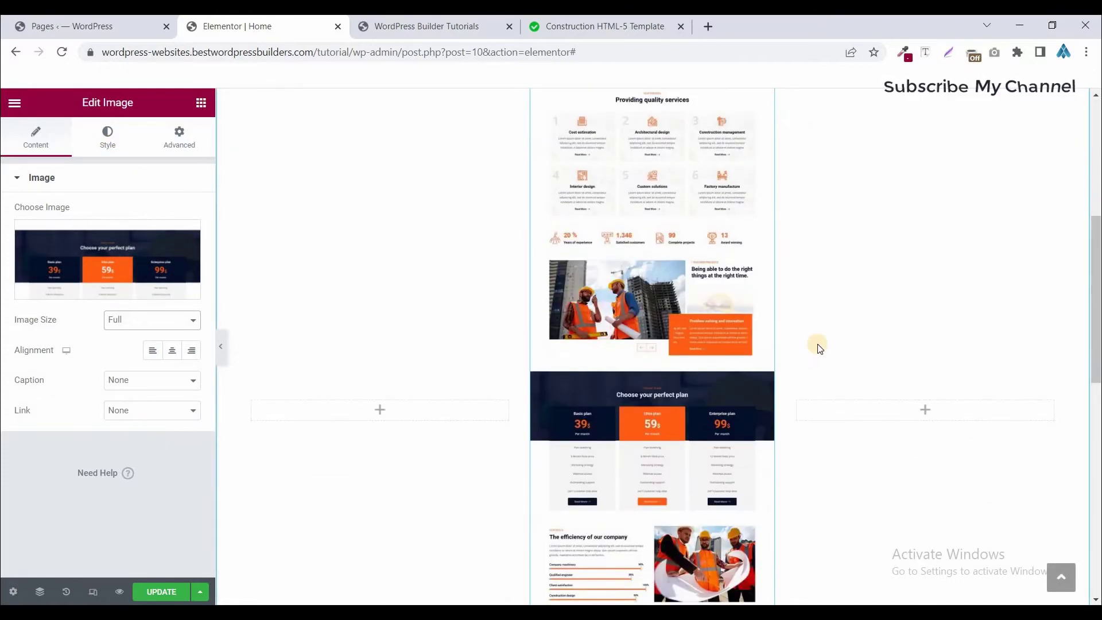
pyautogui.scroll(7, 665, 329)
pyautogui.scroll(5, 540, 304)
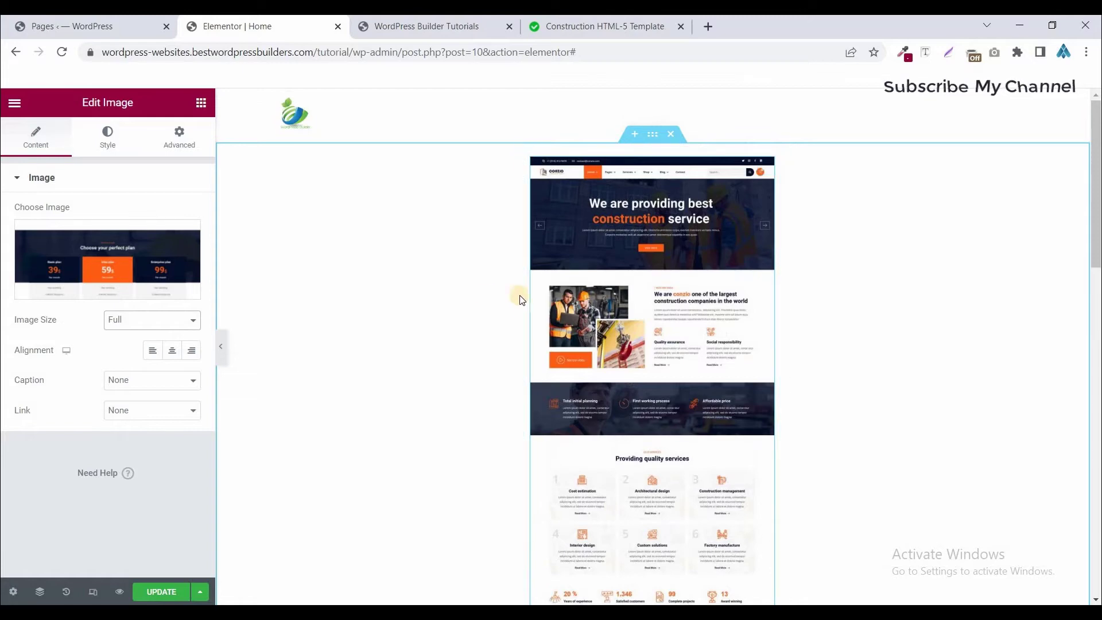
pyautogui.scroll(-15, 578, 303)
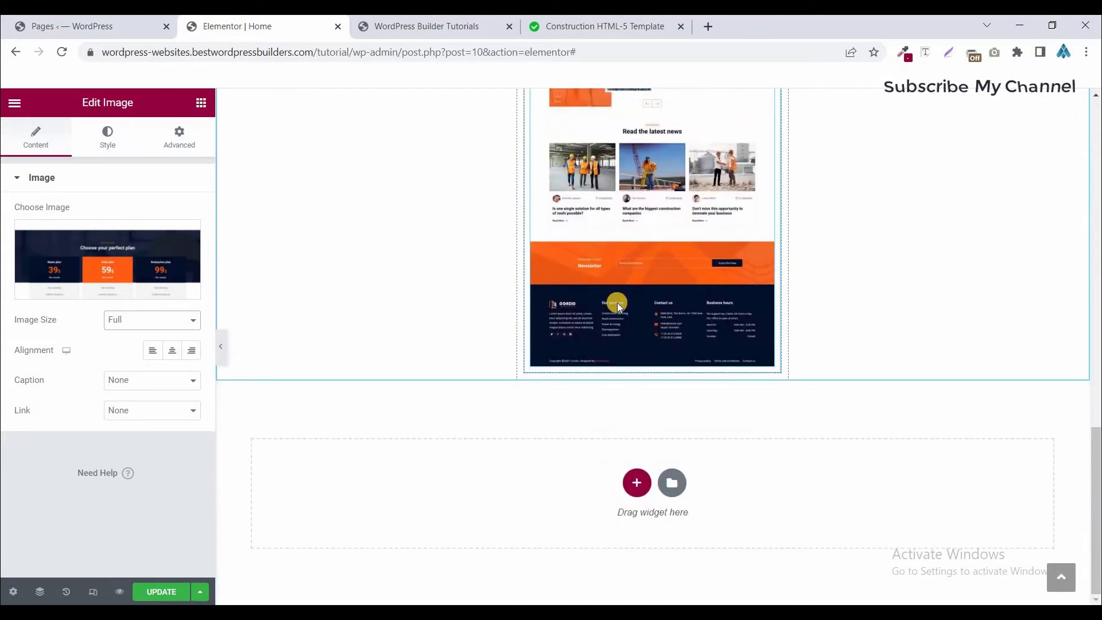
pyautogui.scroll(20, 618, 302)
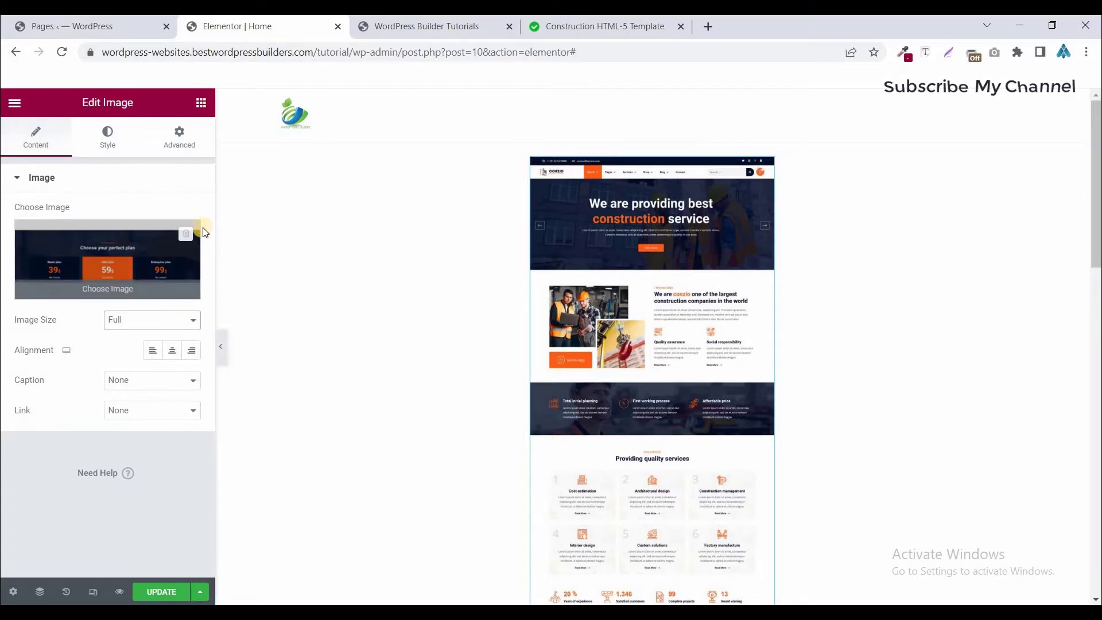
# In the image's Advanced settings, expand Custom CSS and place the caret in its code box
pyautogui.click(179, 138)
pyautogui.scroll(-2, 55, 333)
pyautogui.scroll(-3, 55, 336)
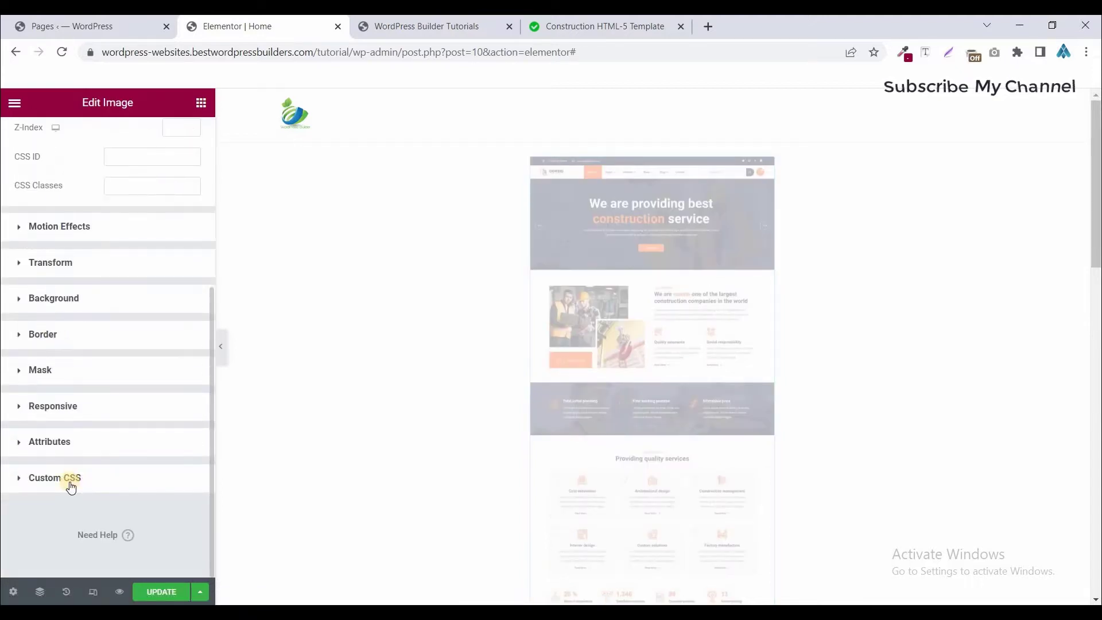
pyautogui.click(69, 479)
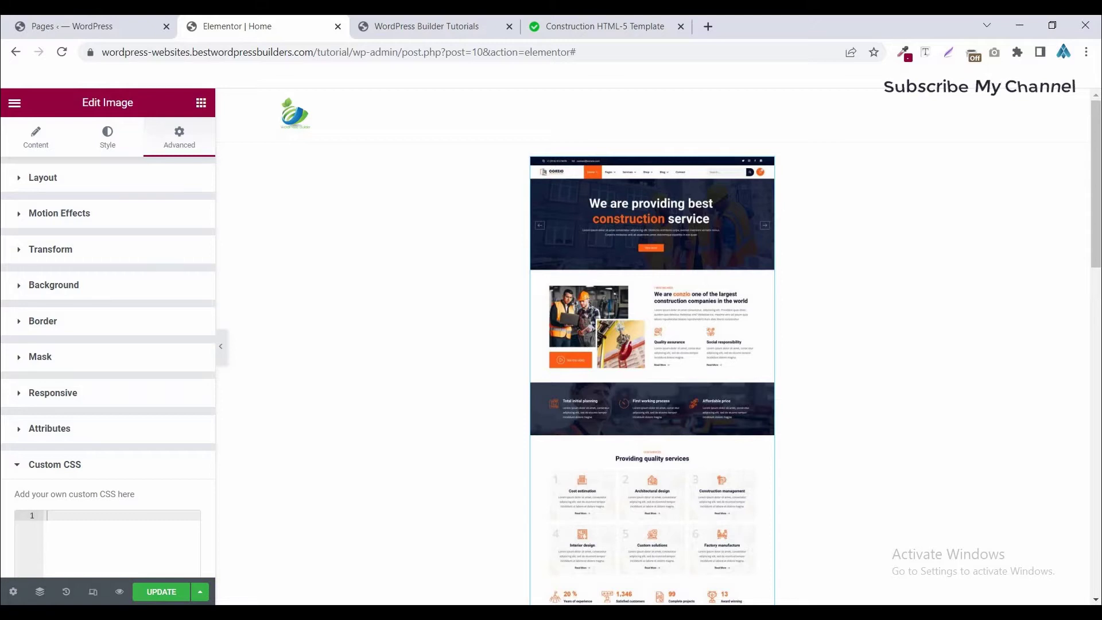
pyautogui.scroll(-3, 127, 384)
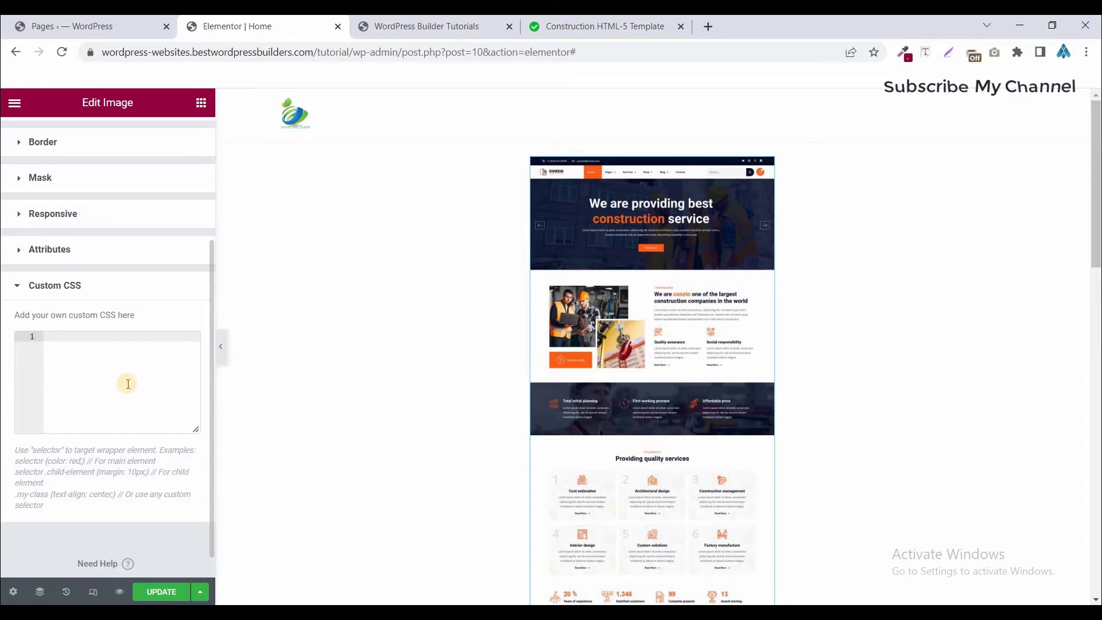
pyautogui.click(128, 384)
pyautogui.hotkey('alt', 'Tab')
# Copy the Image Overflow Hidden CSS block (lines 1–6) from the Notepad snippets
pyautogui.click(658, 362)
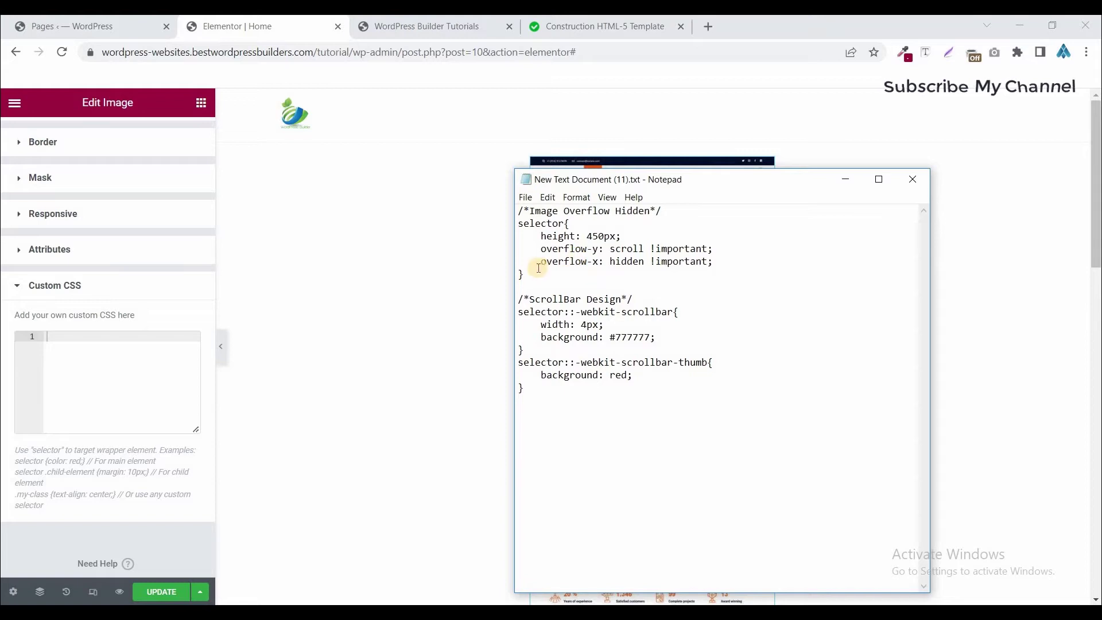
pyautogui.keyDown('shift'); pyautogui.click(514, 210); pyautogui.keyUp('shift')
pyautogui.rightClick(534, 216)
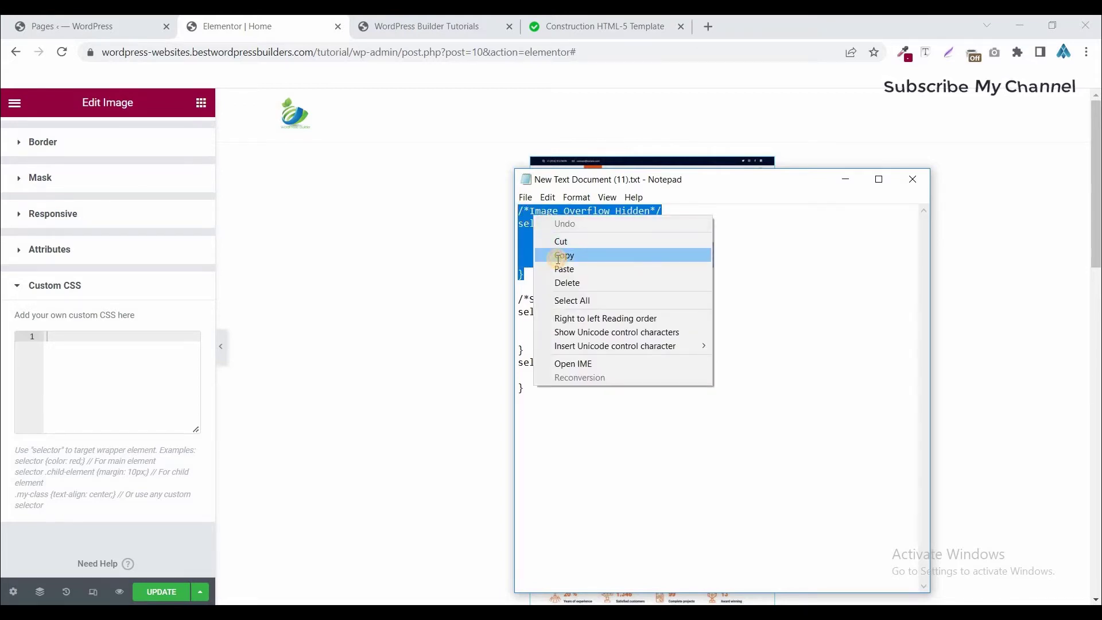
pyautogui.click(560, 255)
pyautogui.click(131, 391)
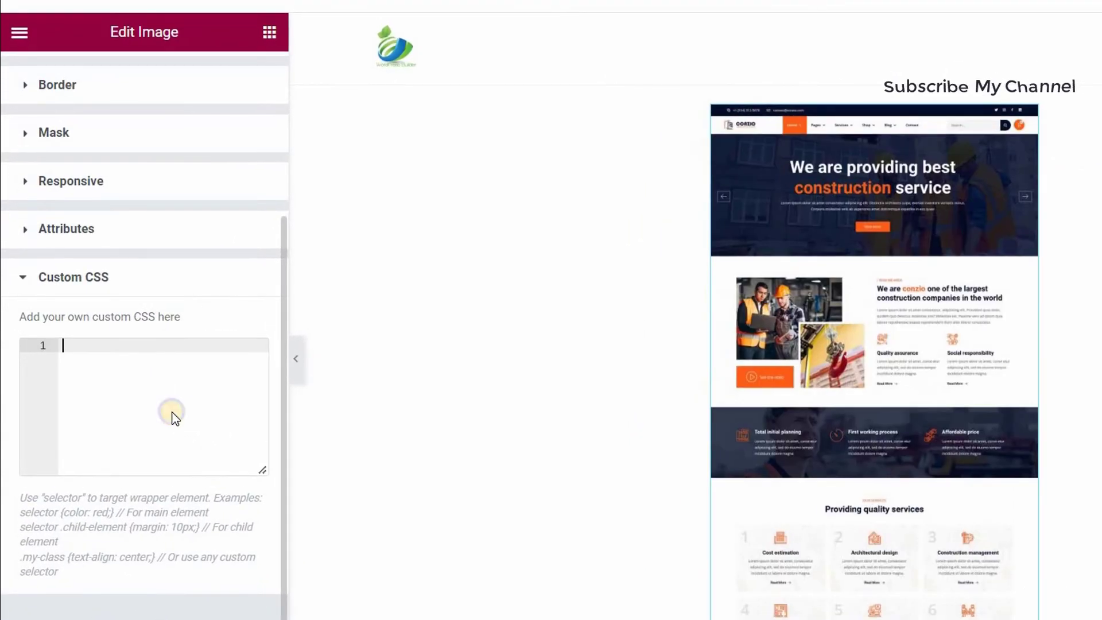
# Paste the Image Overflow Hidden CSS into Custom CSS and scroll the 450px frame to test it
pyautogui.rightClick(175, 418)
pyautogui.click(185, 492)
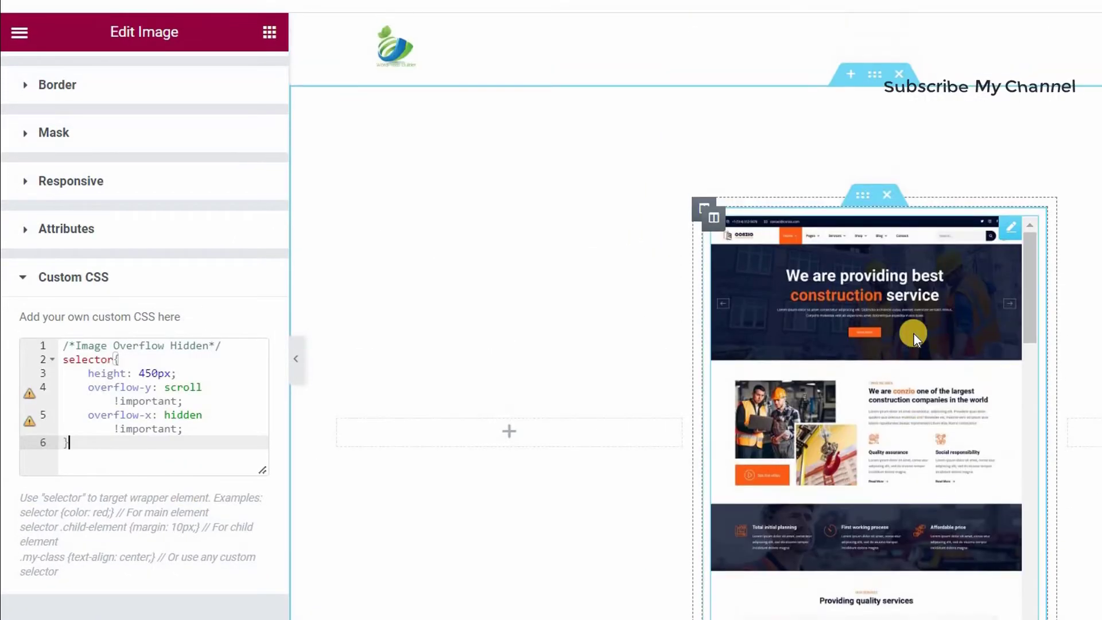
pyautogui.scroll(-10, 914, 335)
pyautogui.scroll(5, 914, 401)
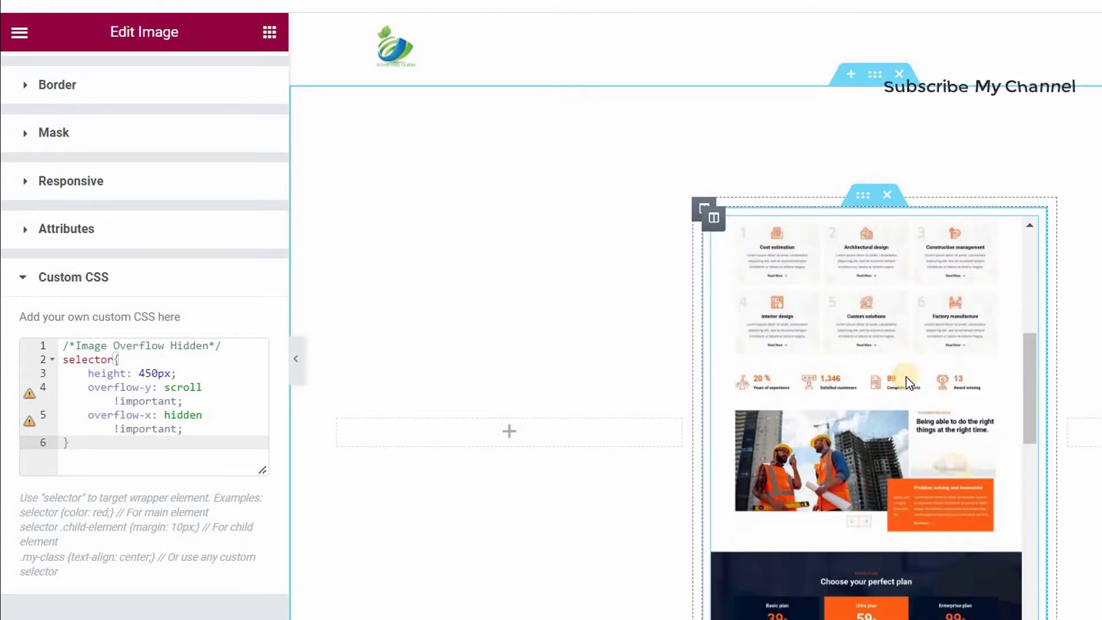
pyautogui.scroll(5, 906, 367)
pyautogui.scroll(-8, 904, 356)
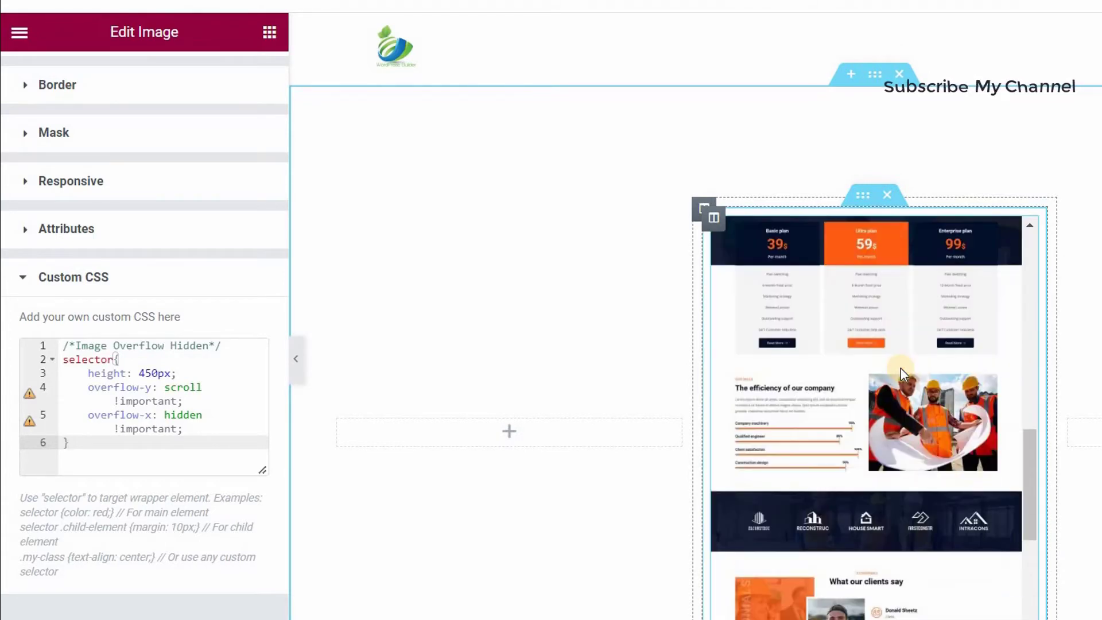
pyautogui.scroll(-5, 900, 370)
pyautogui.scroll(12, 901, 367)
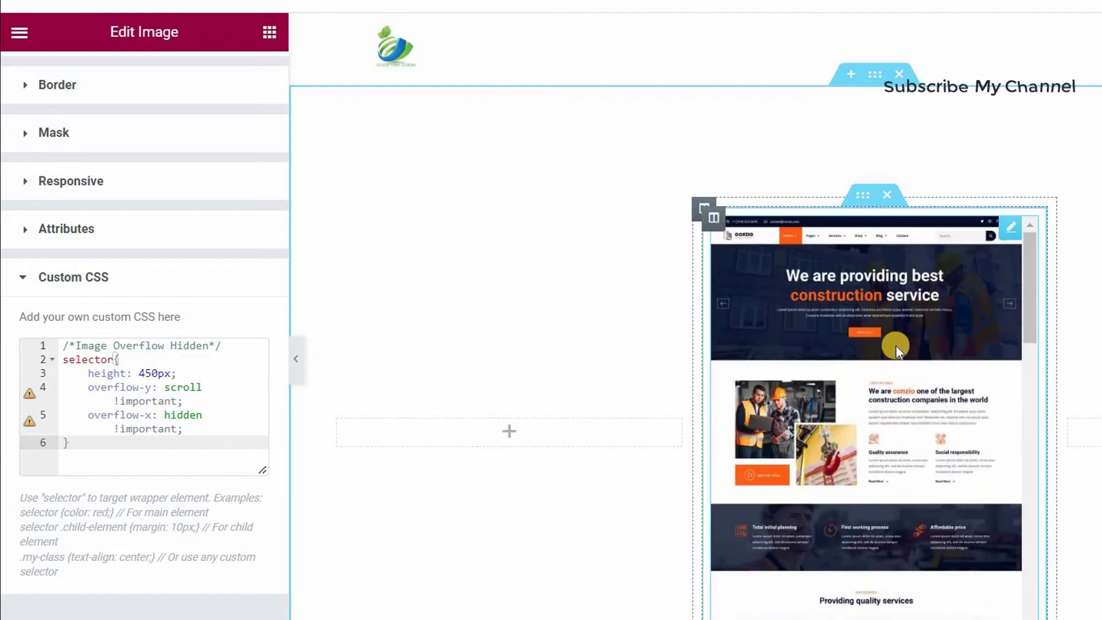
pyautogui.scroll(-6, 897, 362)
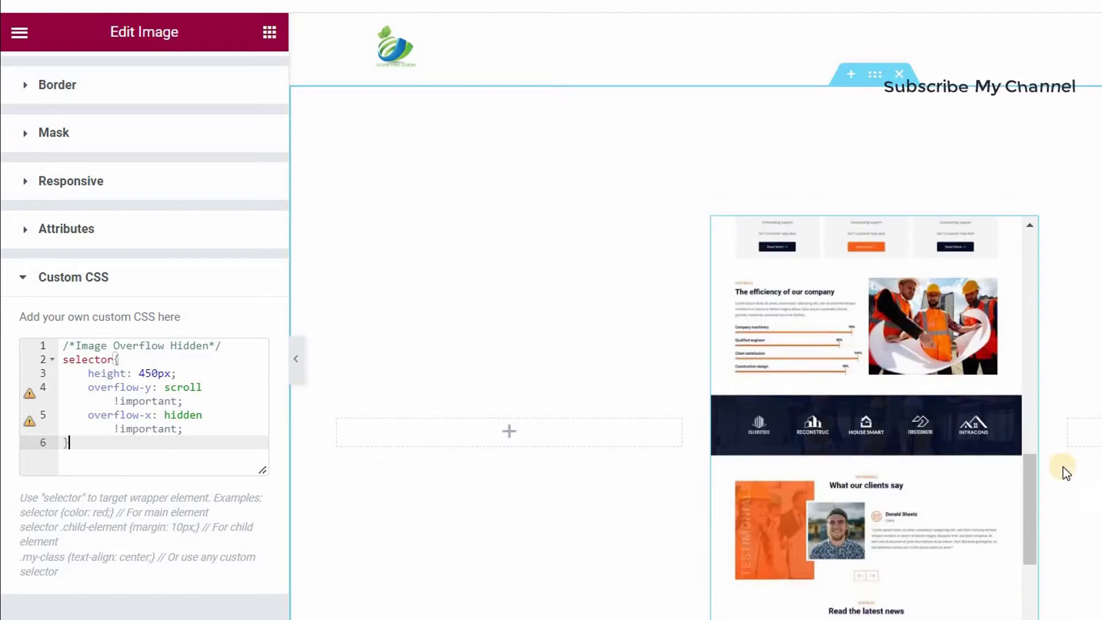
pyautogui.scroll(-3, 790, 450)
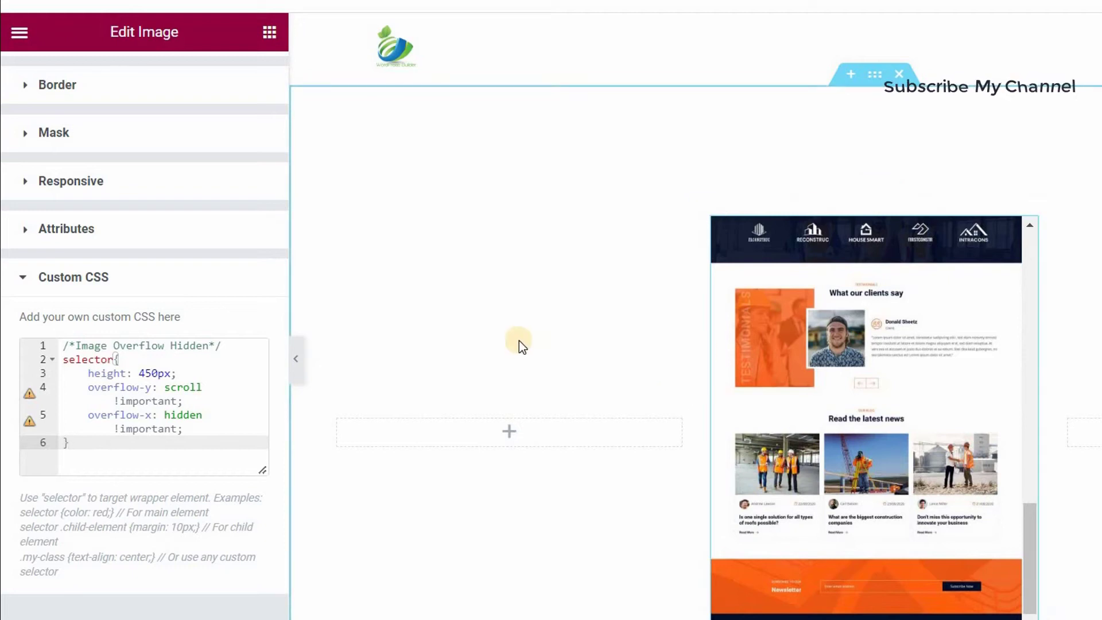
pyautogui.scroll(-3, 519, 340)
pyautogui.scroll(1, 519, 339)
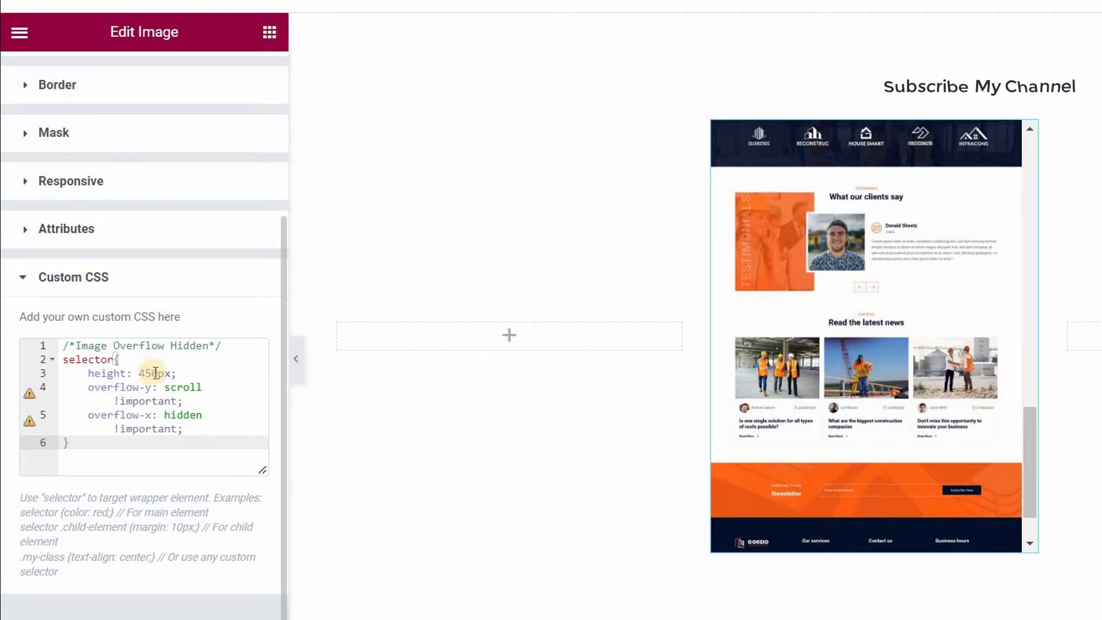
pyautogui.click(227, 376)
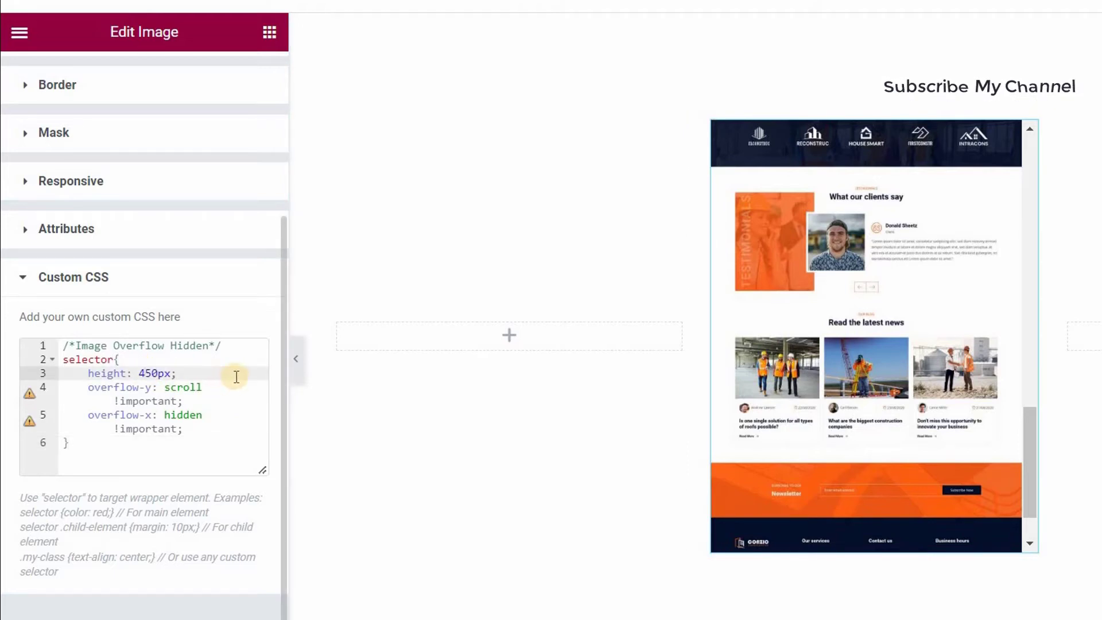
pyautogui.press('Left')
pyautogui.press('Left')
pyautogui.press('Left')
pyautogui.press('Left')
pyautogui.press('Left')
pyautogui.press('BackSpace')
pyautogui.write('5')
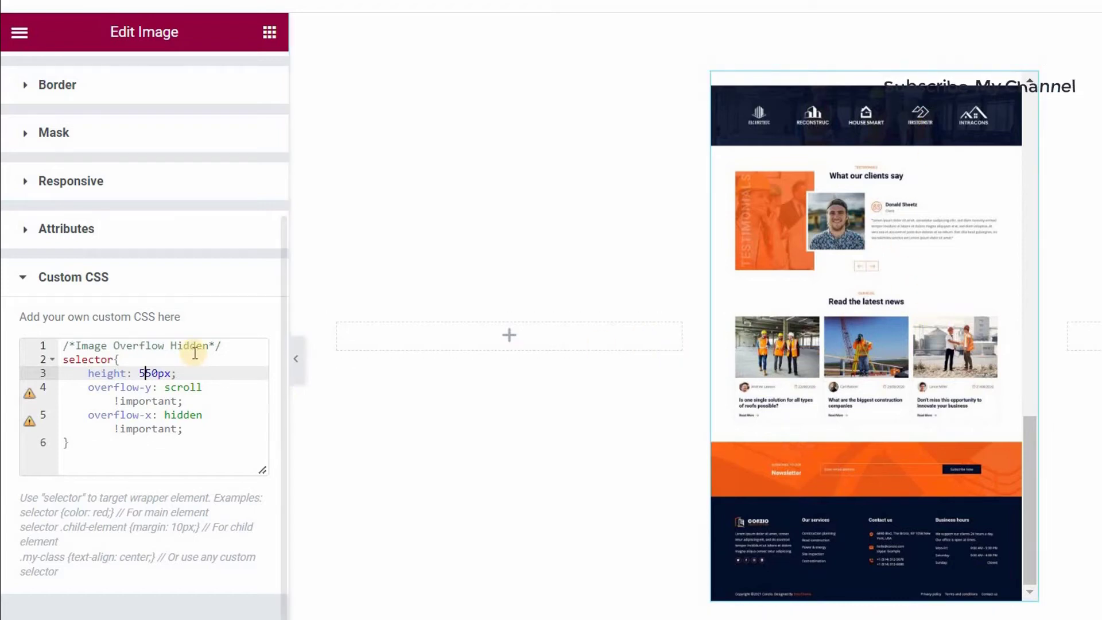
pyautogui.press('BackSpace')
pyautogui.write('4')
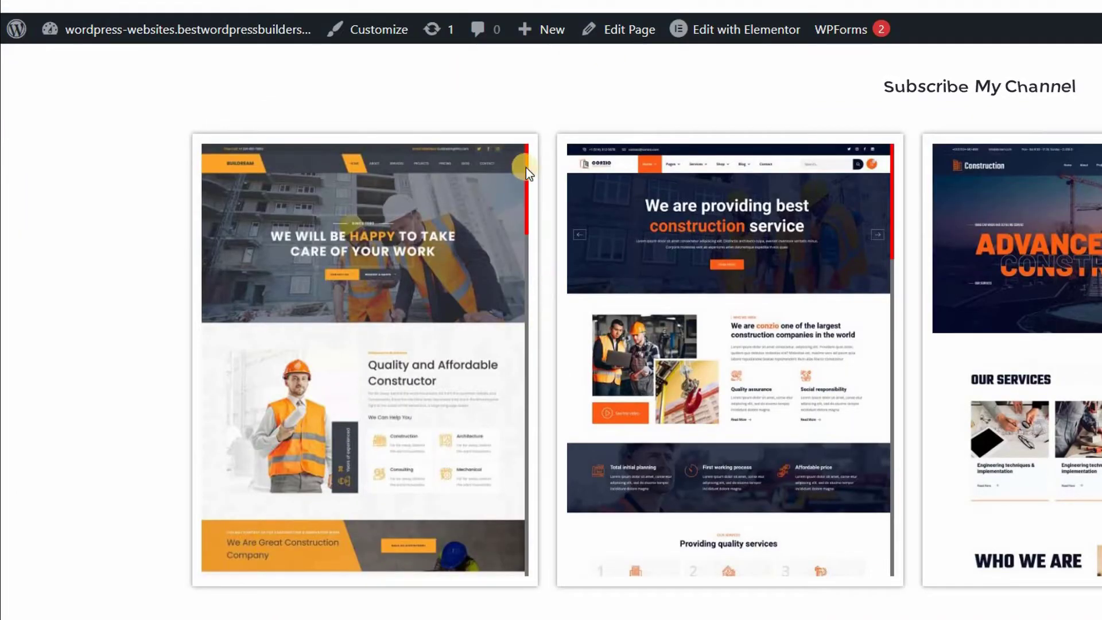
pyautogui.scroll(-5, 539, 253)
pyautogui.scroll(1, 525, 257)
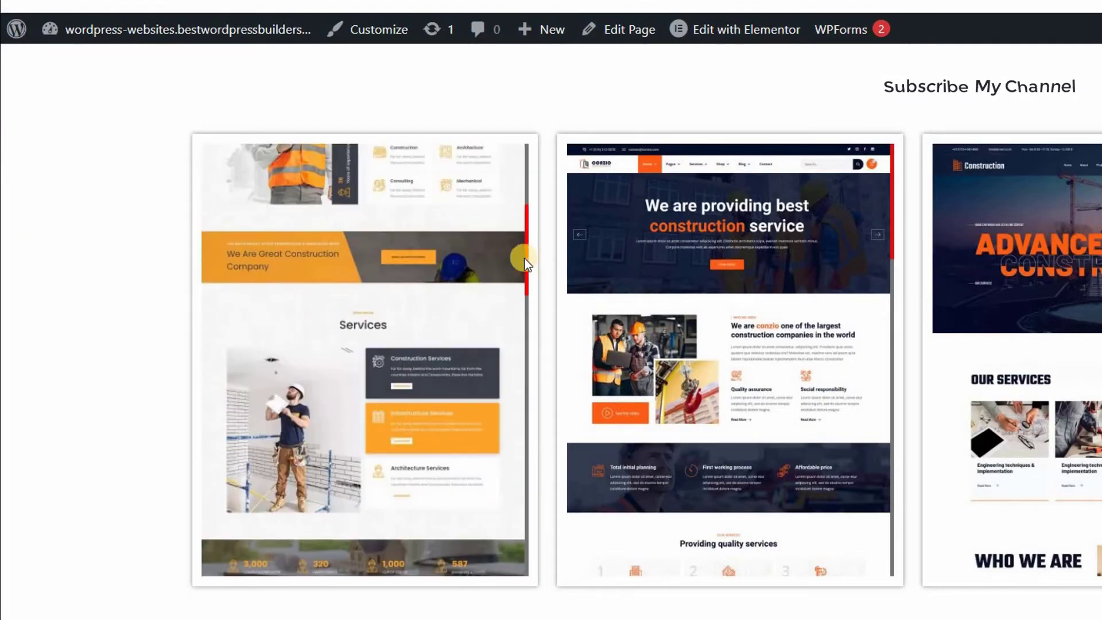
pyautogui.scroll(-3, 527, 337)
pyautogui.scroll(-8, 523, 402)
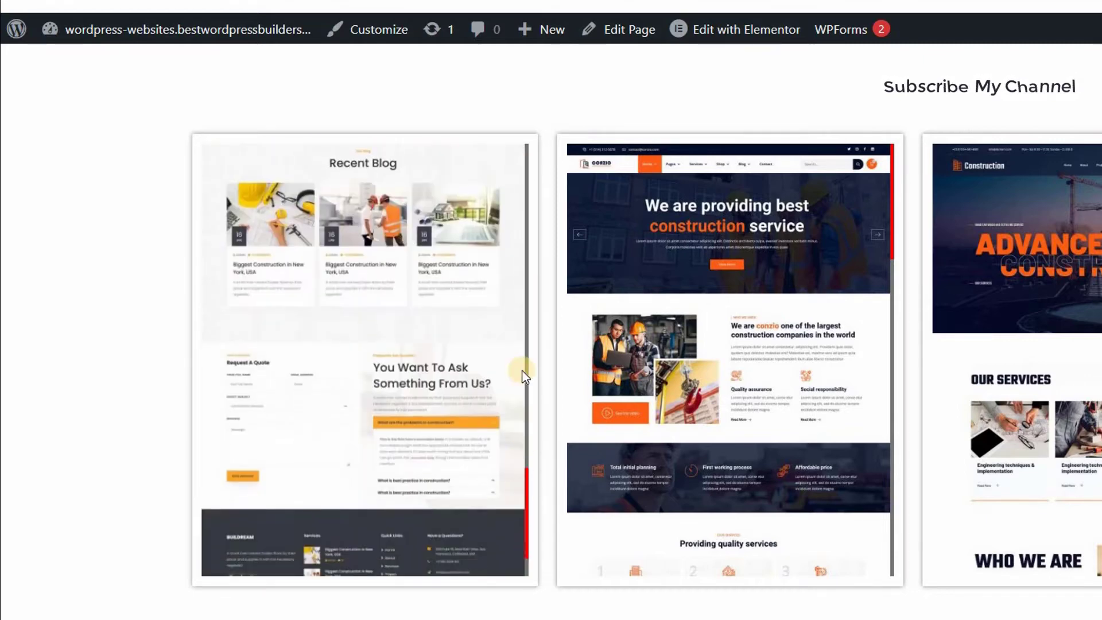
pyautogui.scroll(9, 531, 287)
pyautogui.moveTo(528, 281); pyautogui.dragTo(524, 205)
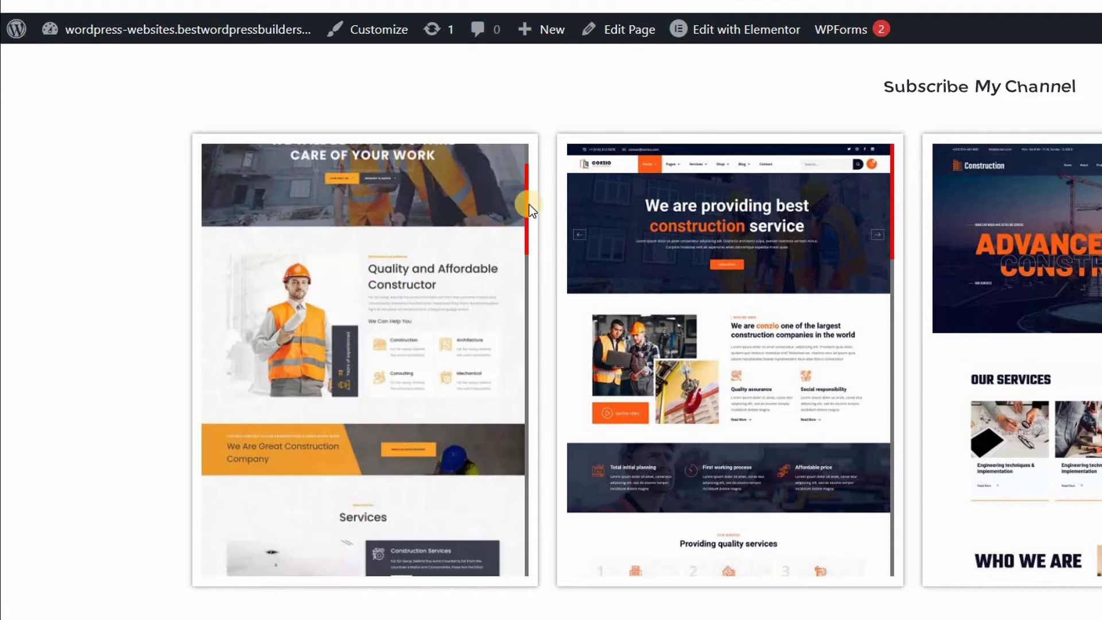
pyautogui.scroll(3, 504, 131)
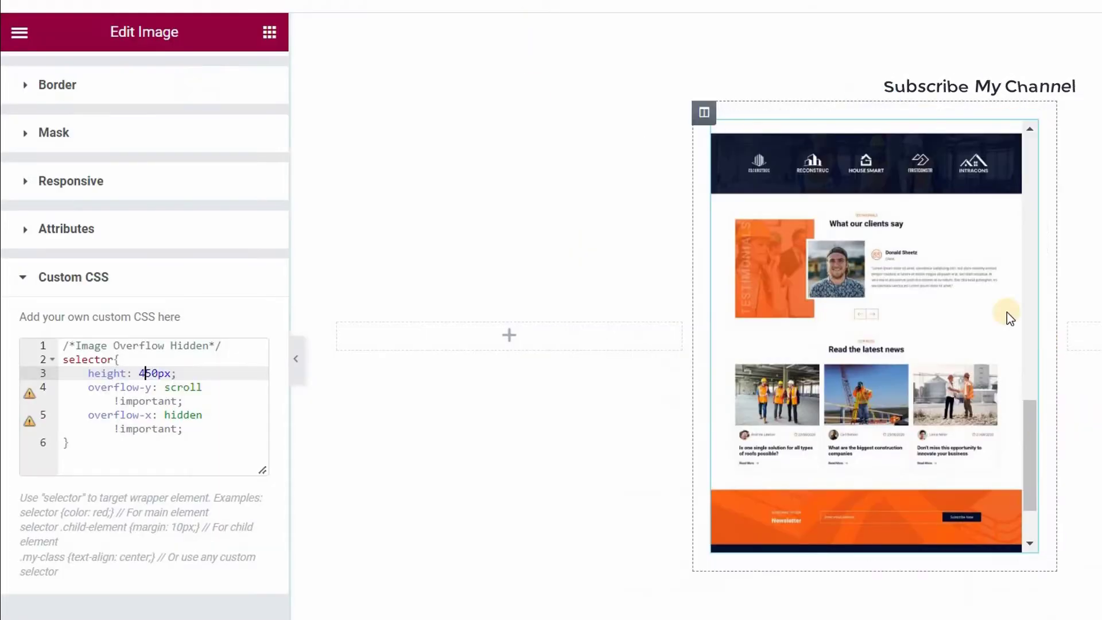
# Add a new empty line after the overflow CSS block's closing brace
pyautogui.scroll(-2, 1018, 312)
pyautogui.scroll(4, 1000, 317)
pyautogui.scroll(3, 1003, 323)
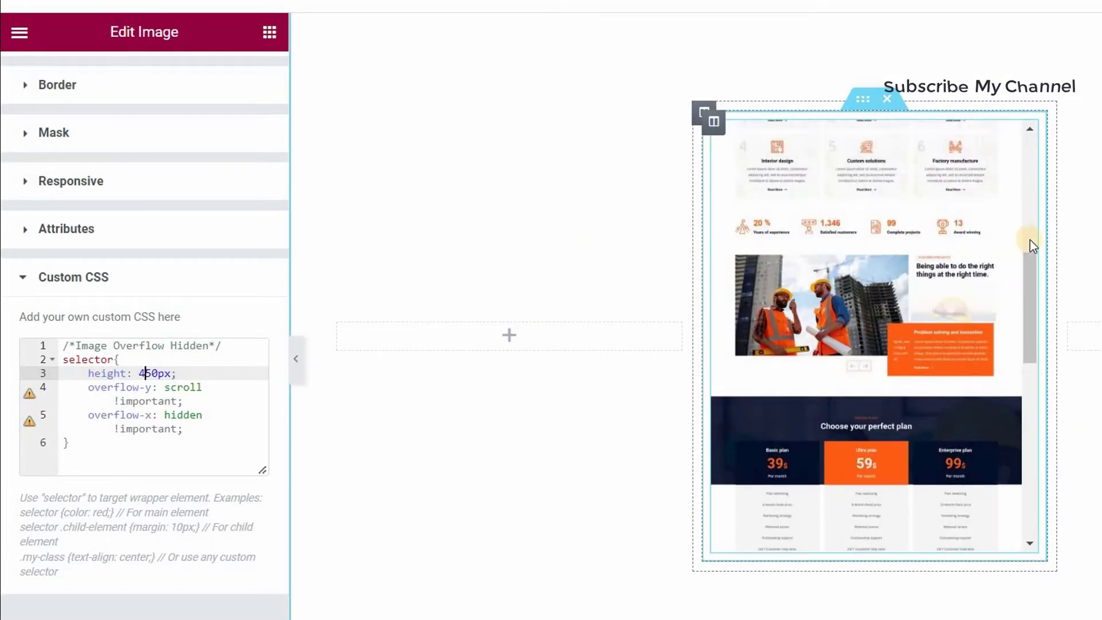
pyautogui.click(109, 449)
pyautogui.press('Return')
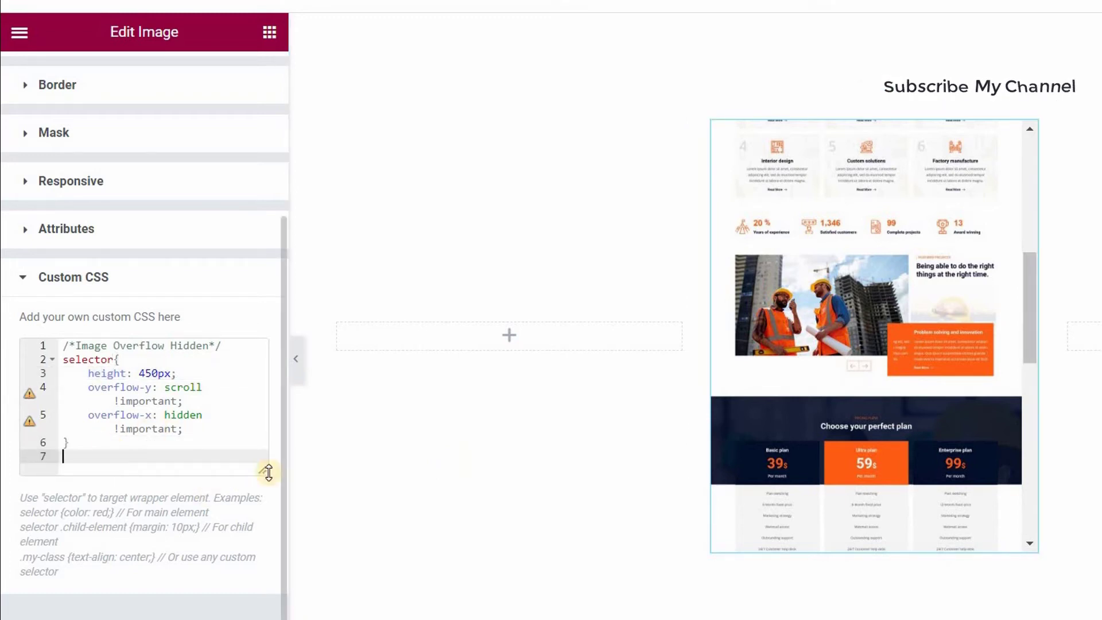
# Copy the ScrollBar Design block from the Notepad snippets
pyautogui.click(790, 612)
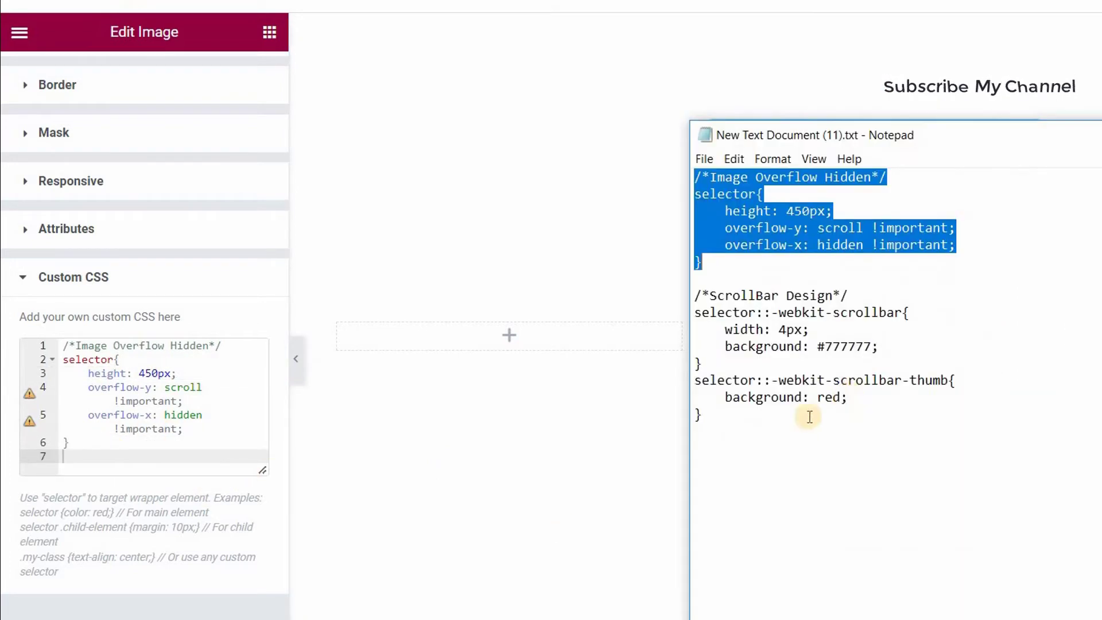
pyautogui.click(714, 412)
pyautogui.moveTo(694, 340); pyautogui.dragTo(694, 294)
pyautogui.rightClick(727, 303)
pyautogui.click(769, 356)
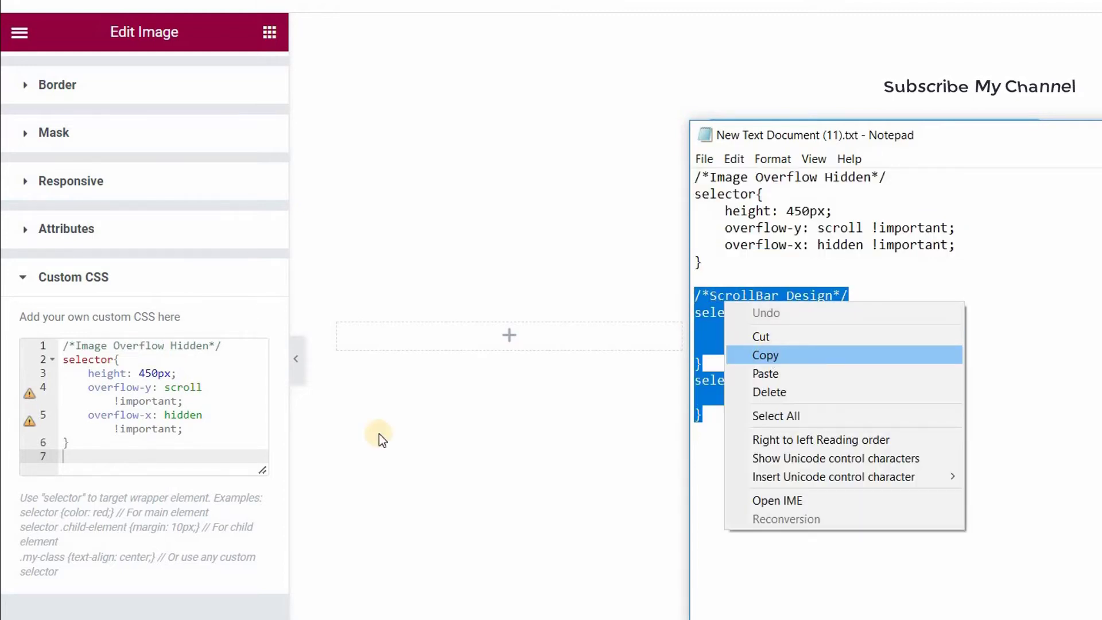
pyautogui.click(90, 462)
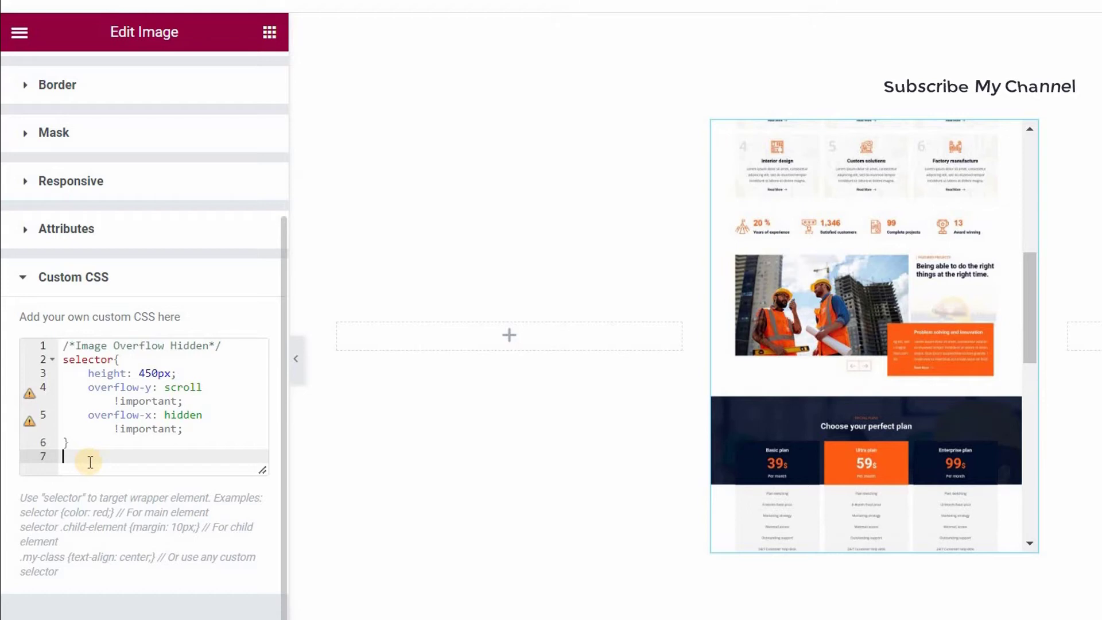
# Paste the ScrollBar Design CSS and change the scrollbar thumb from red to green, then blue
pyautogui.press('Return')
pyautogui.hotkey('ctrl', 'v')
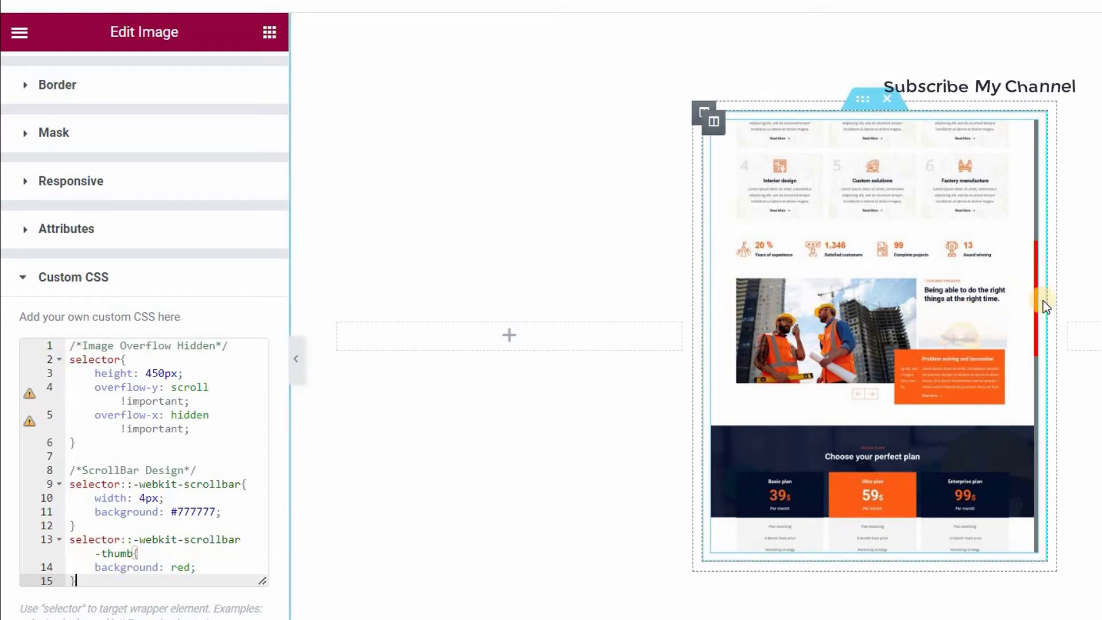
pyautogui.click(190, 568)
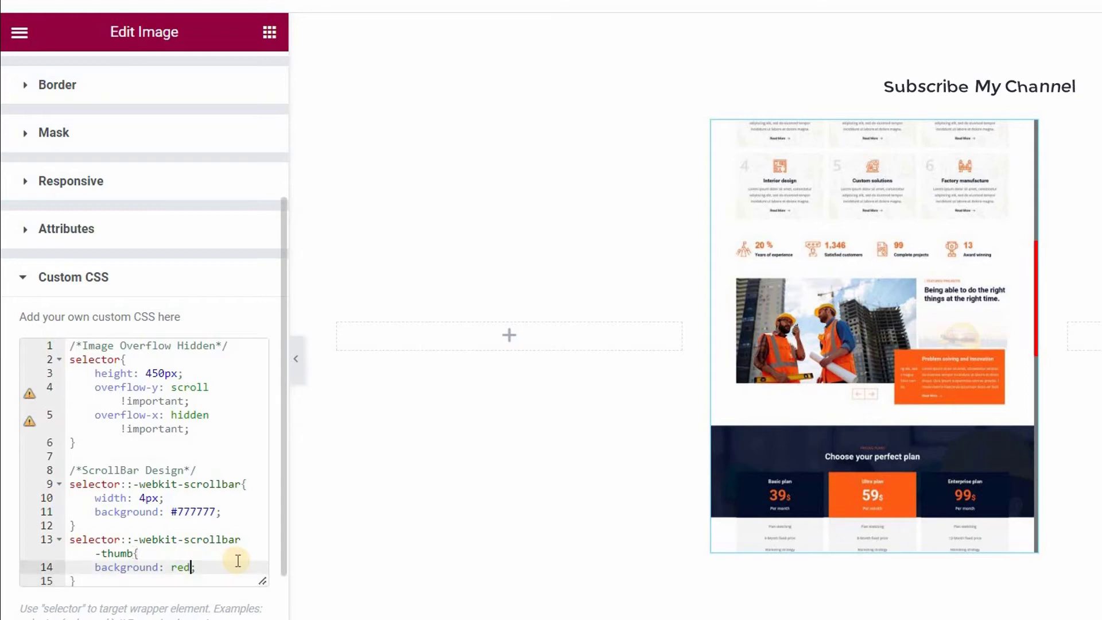
pyautogui.press('BackSpace')
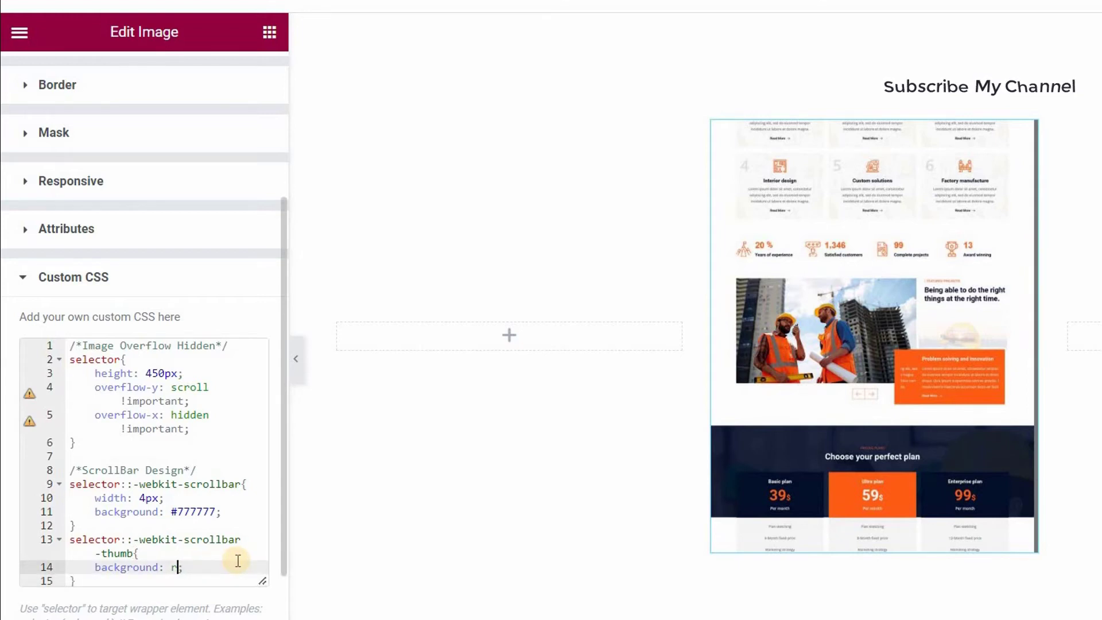
pyautogui.write('green')
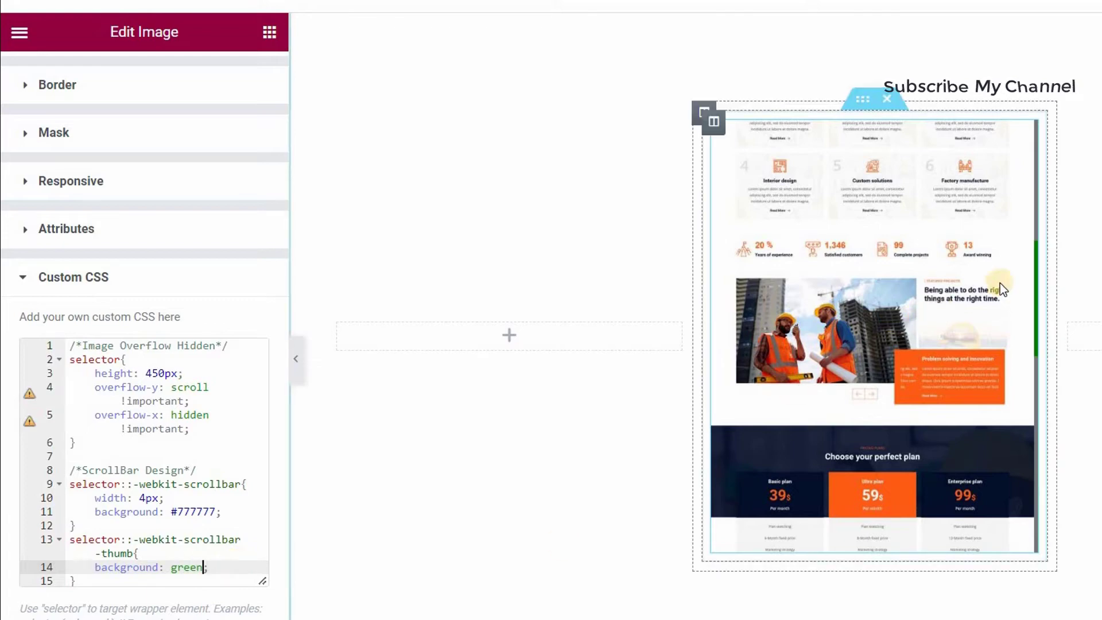
pyautogui.scroll(1, 1026, 287)
pyautogui.scroll(-1, 1026, 288)
pyautogui.press('BackSpace')
pyautogui.press('BackSpace')
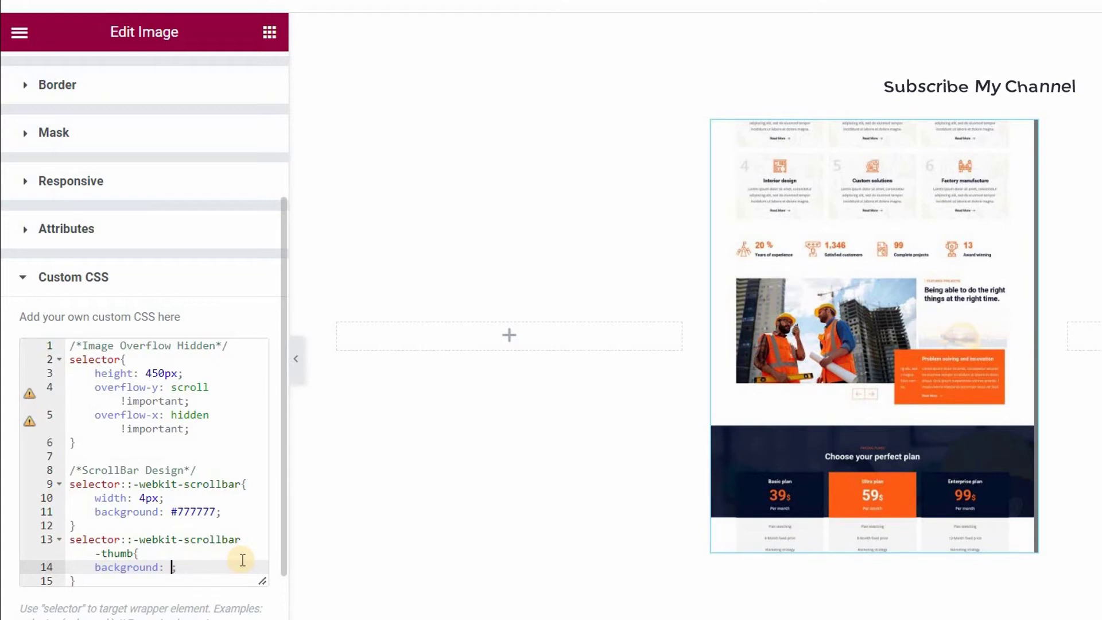
pyautogui.write('blu')
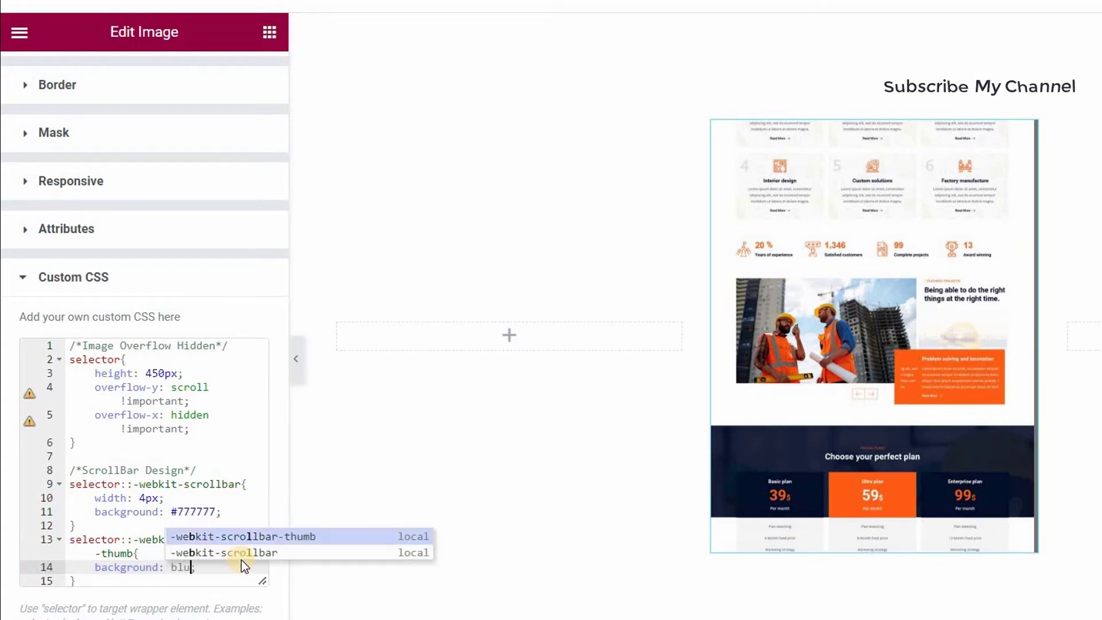
pyautogui.write('e')
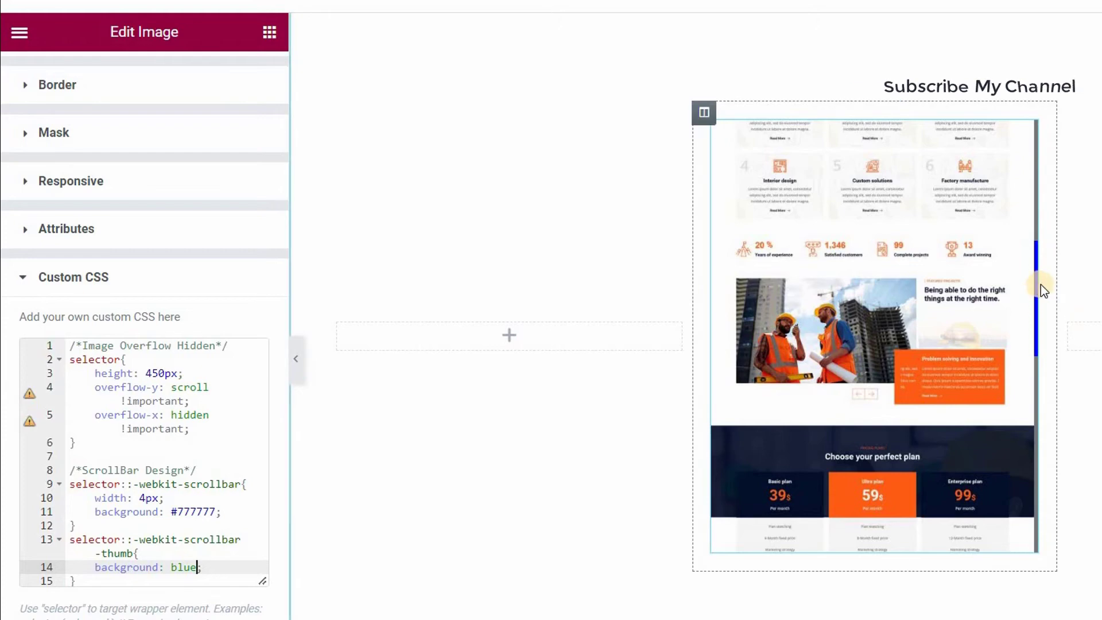
pyautogui.scroll(10, 976, 310)
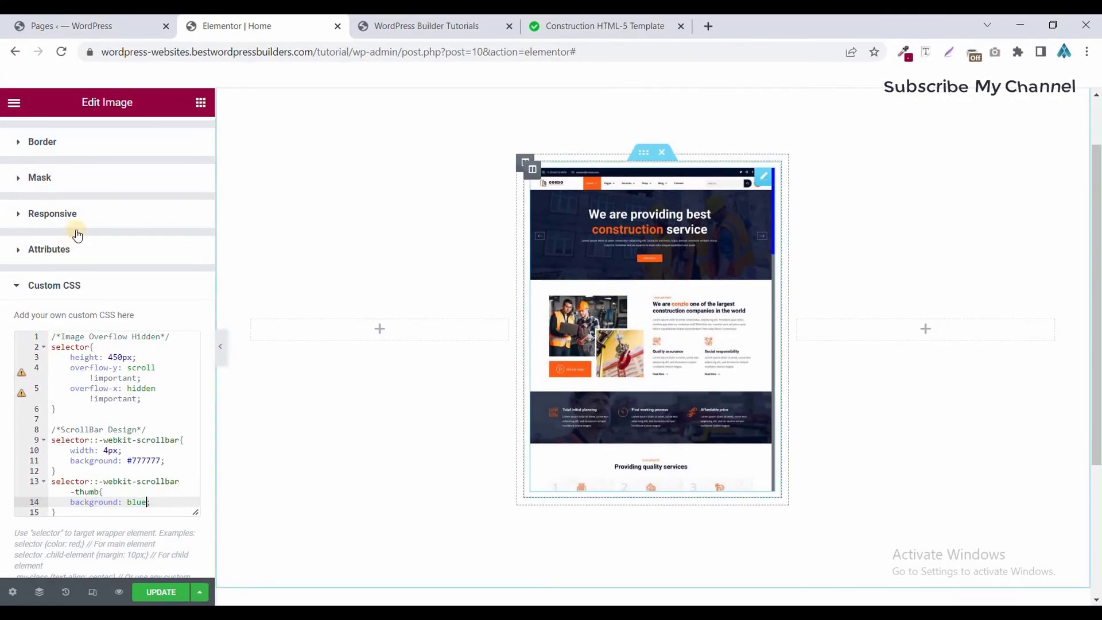
# In the image's Style settings, try Box Shadow, reset it to default, then select the image's column
pyautogui.scroll(3, 95, 188)
pyautogui.scroll(3, 95, 188)
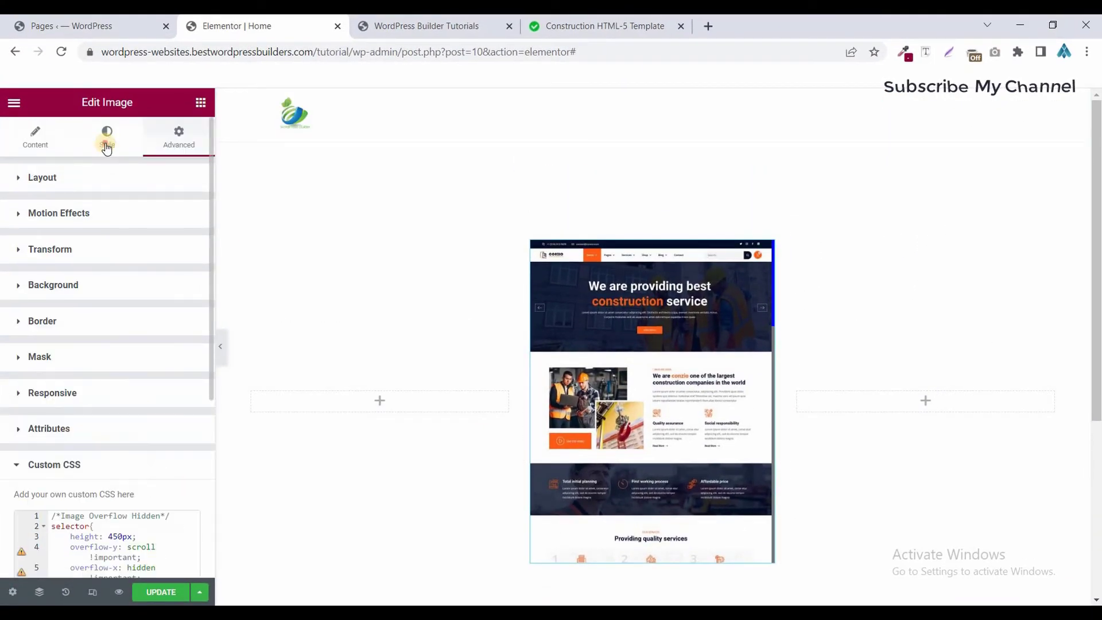
pyautogui.click(106, 138)
pyautogui.scroll(-2, 102, 380)
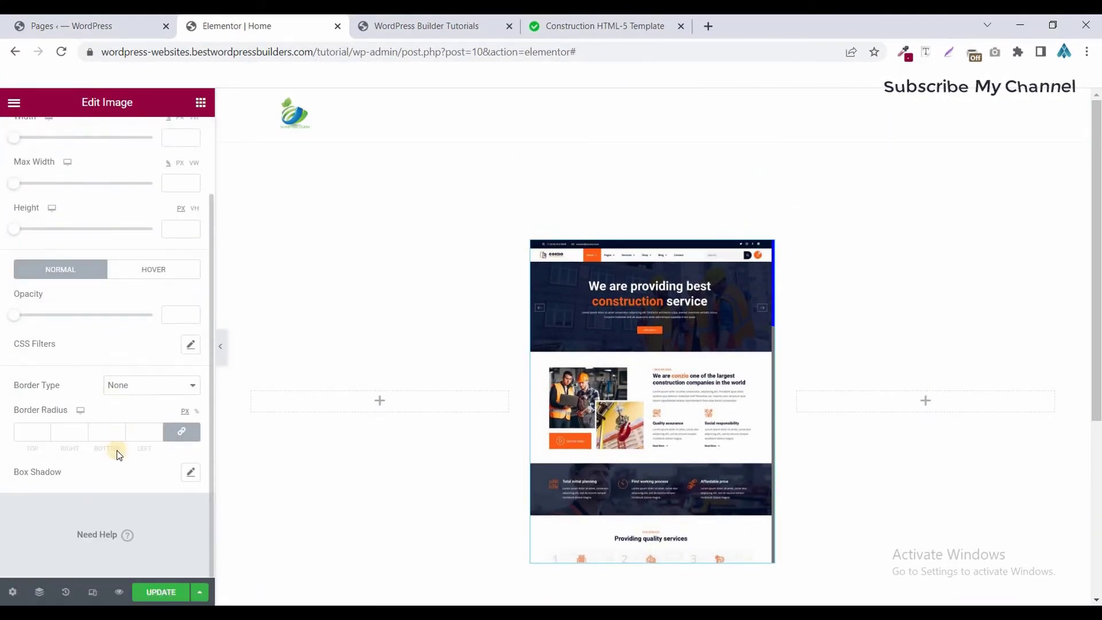
pyautogui.click(188, 473)
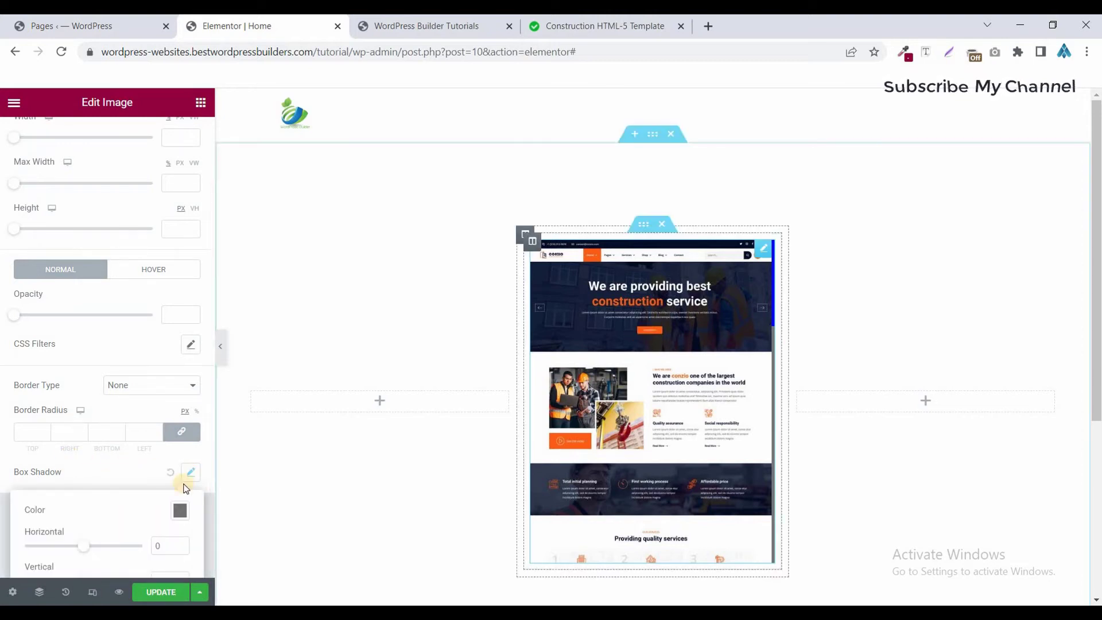
pyautogui.click(165, 473)
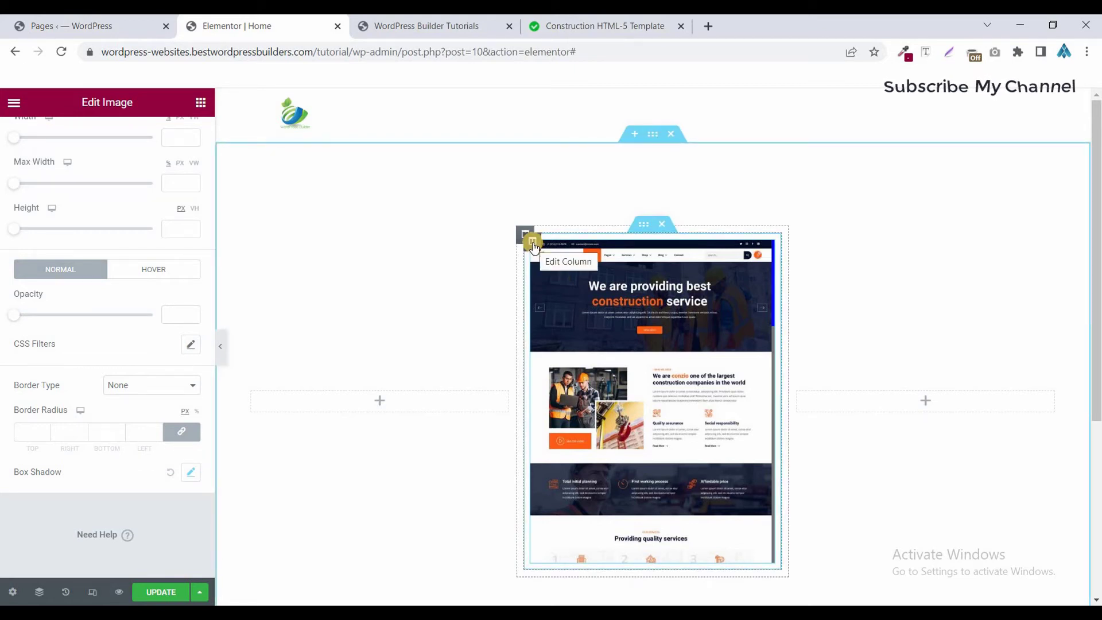
pyautogui.click(169, 472)
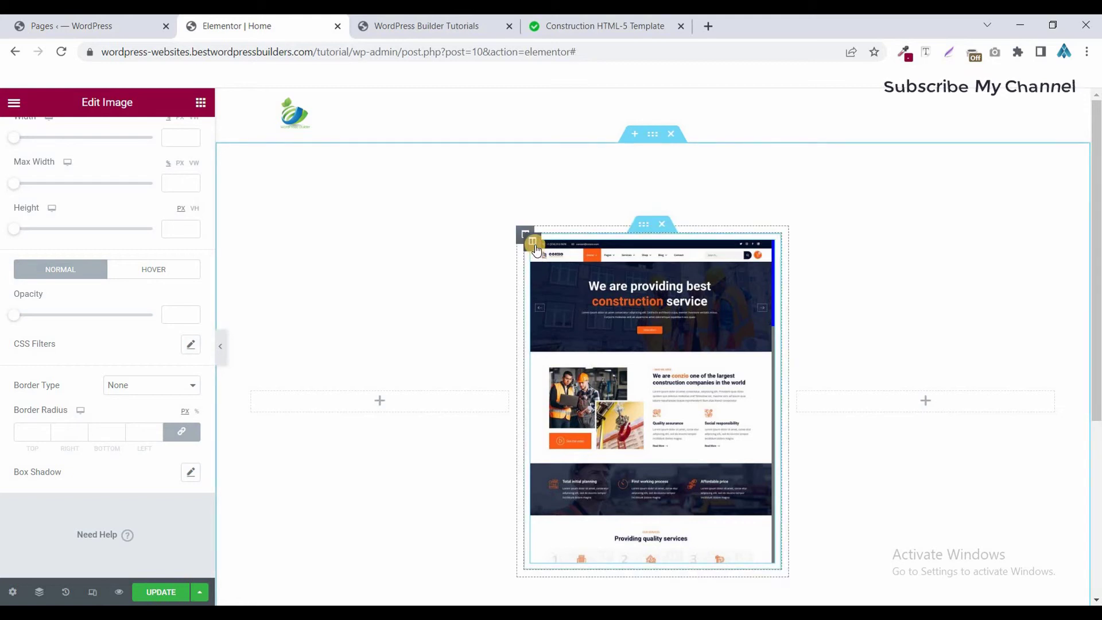
pyautogui.click(535, 247)
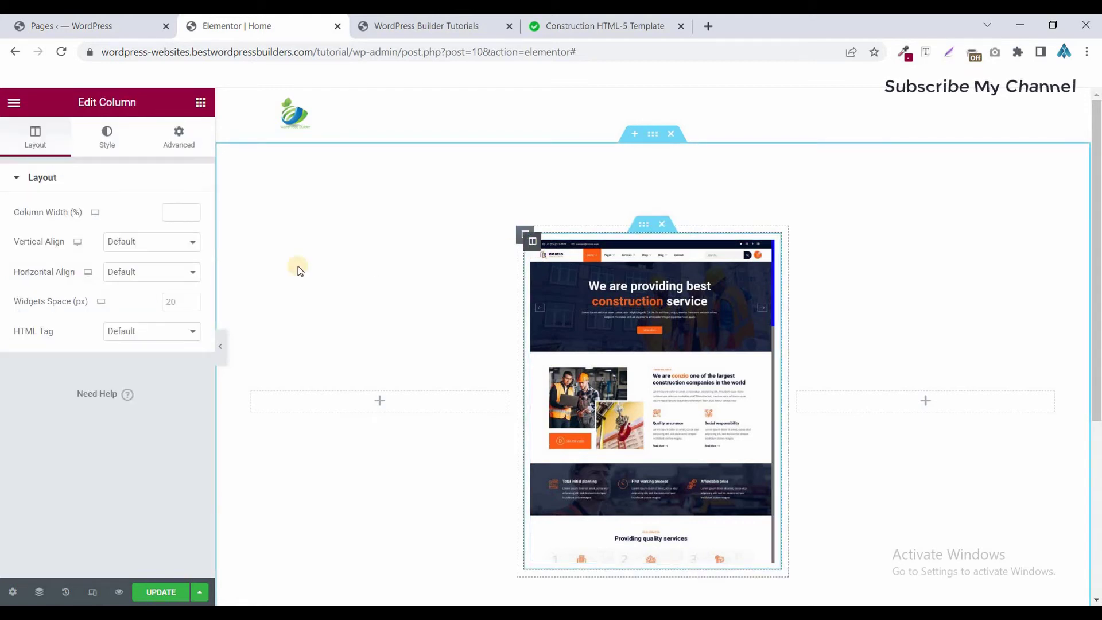
# Give the image column a box shadow with its blur reduced below the default 10
pyautogui.click(108, 138)
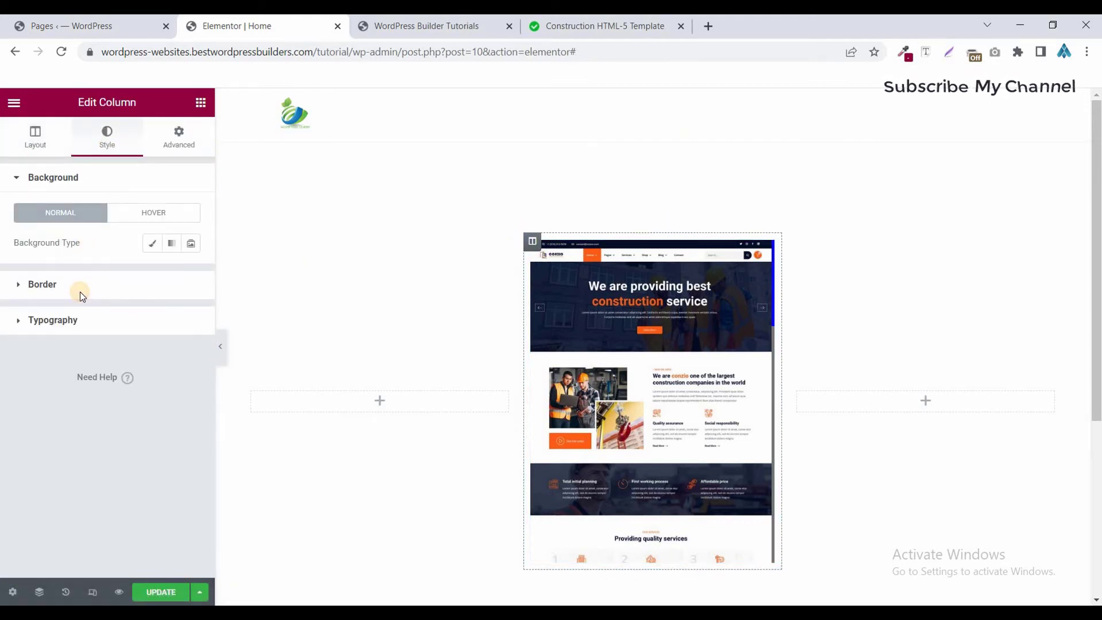
pyautogui.click(82, 292)
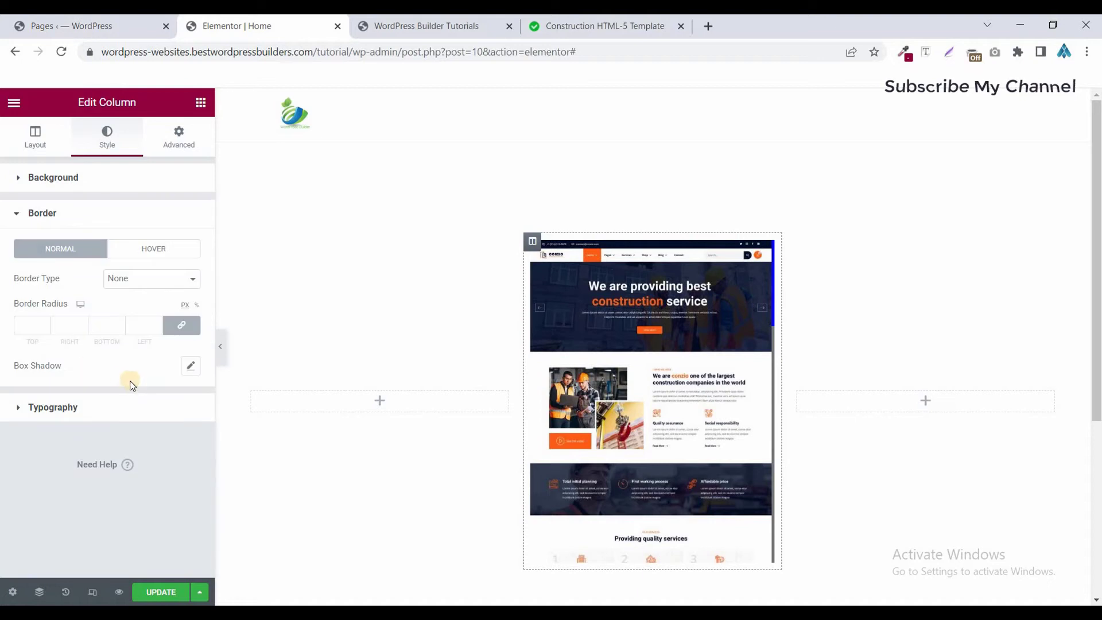
pyautogui.click(190, 367)
pyautogui.scroll(-1, 149, 468)
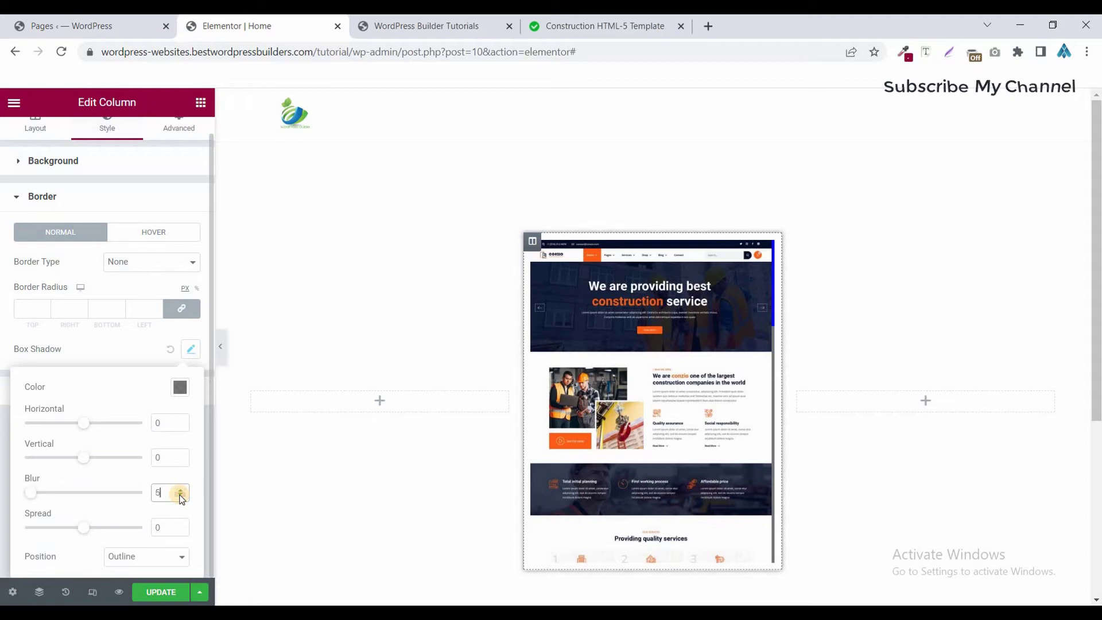
pyautogui.click(128, 340)
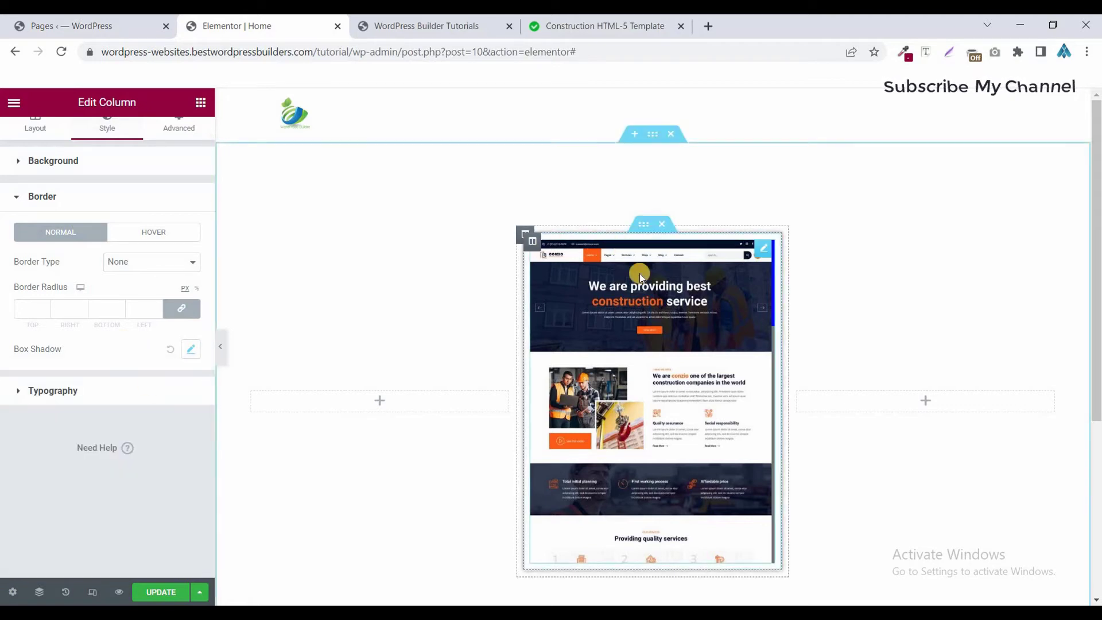
# Duplicate the shadowed image column twice to make three image columns
pyautogui.rightClick(521, 235)
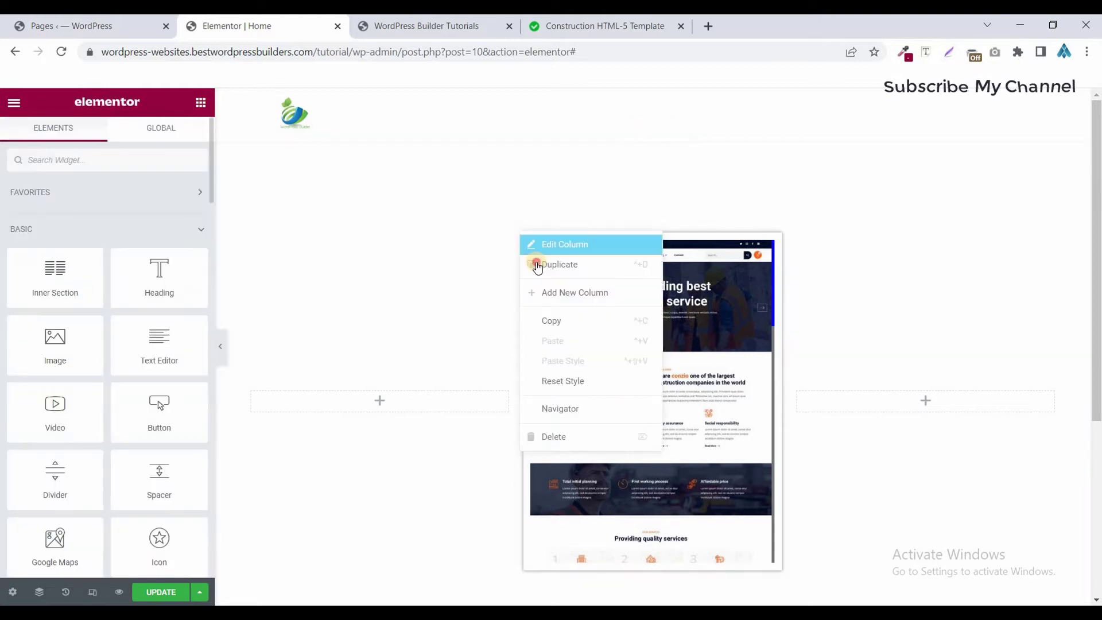
pyautogui.click(539, 264)
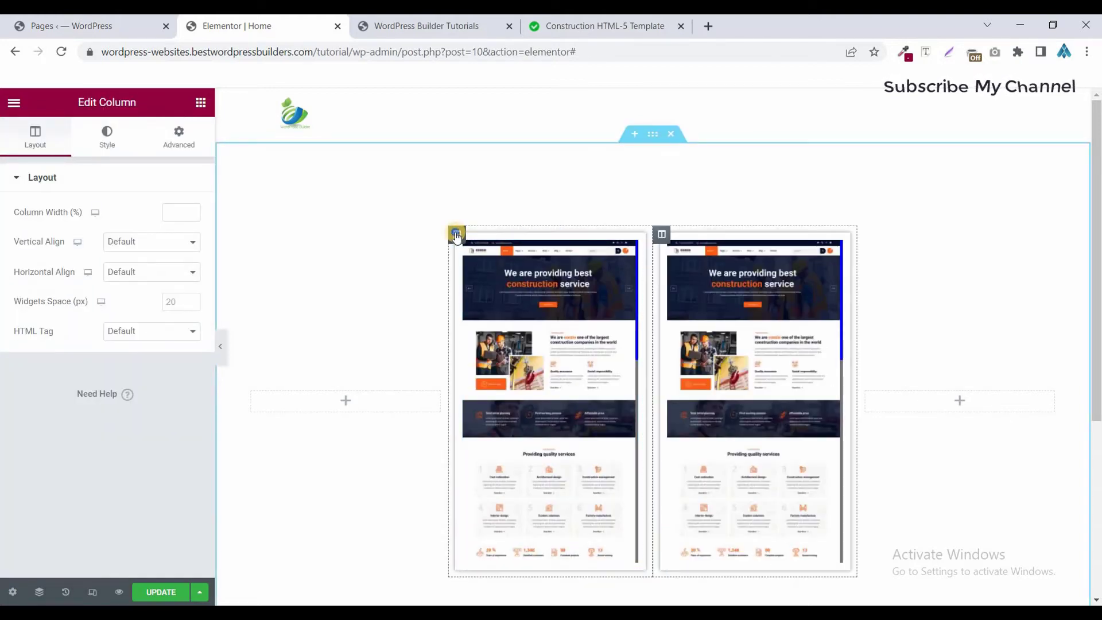
pyautogui.rightClick(468, 266)
pyautogui.click(470, 270)
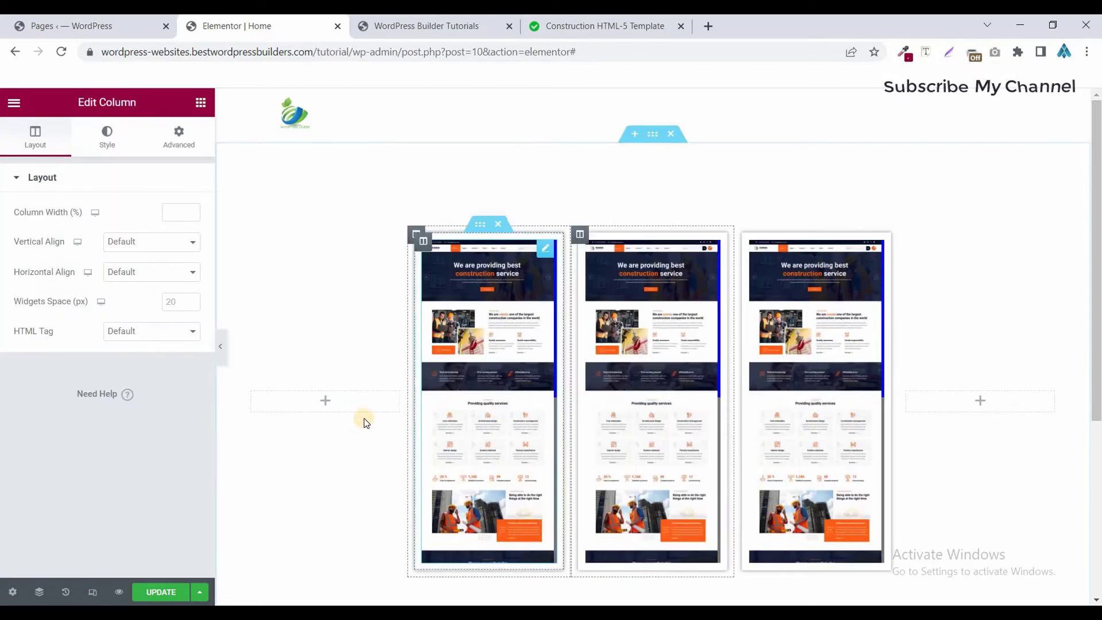
# Delete the empty columns at the left and right ends of the row
pyautogui.rightClick(375, 574)
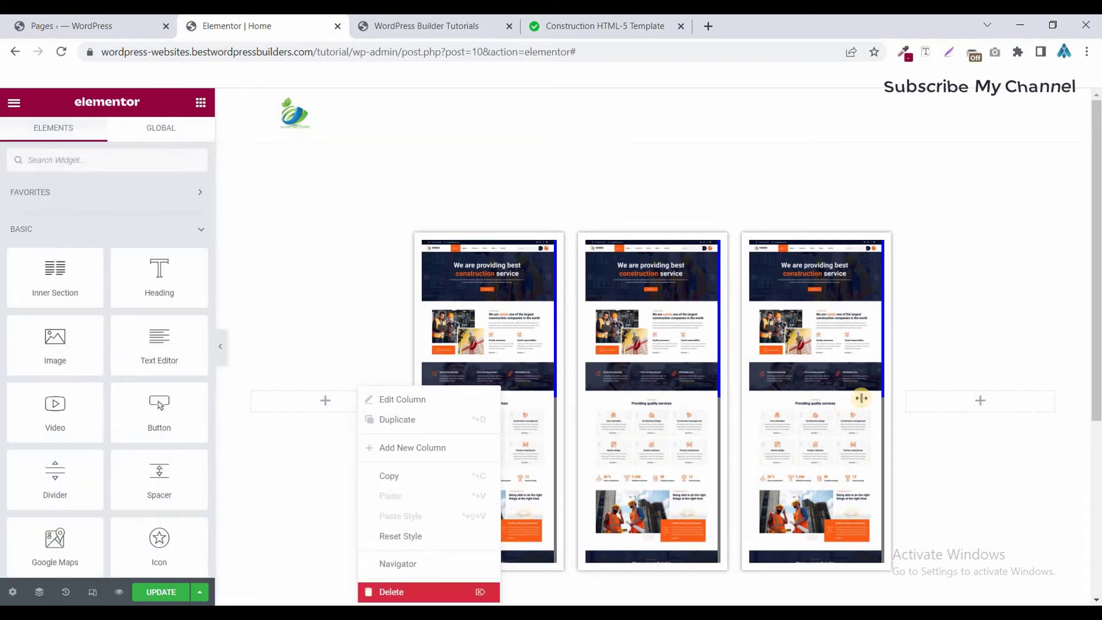
pyautogui.click(385, 593)
pyautogui.rightClick(922, 566)
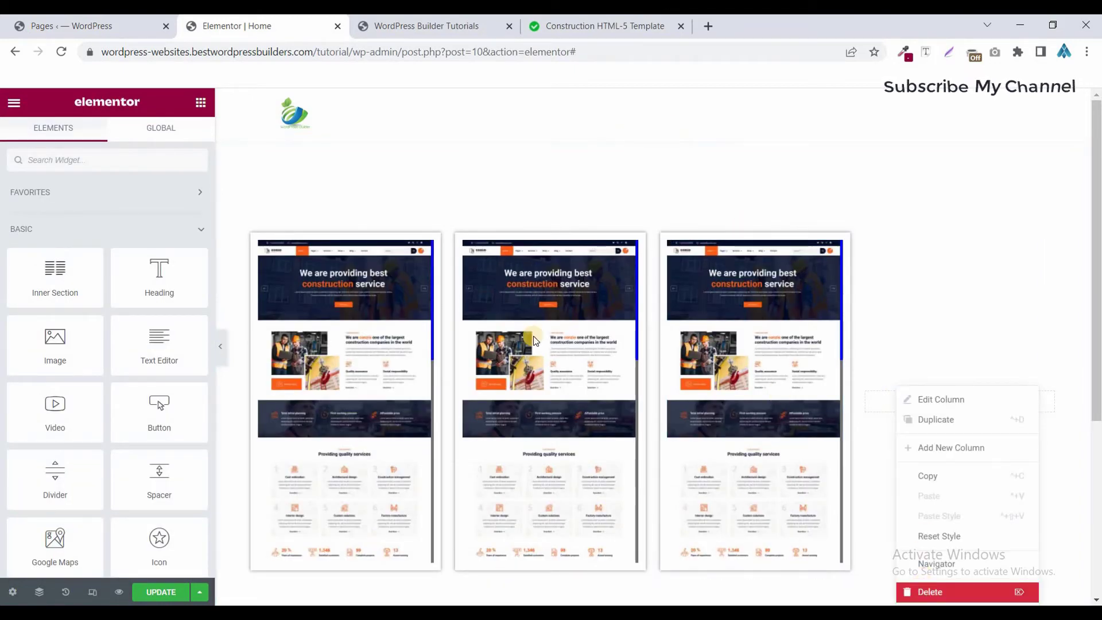
pyautogui.click(924, 592)
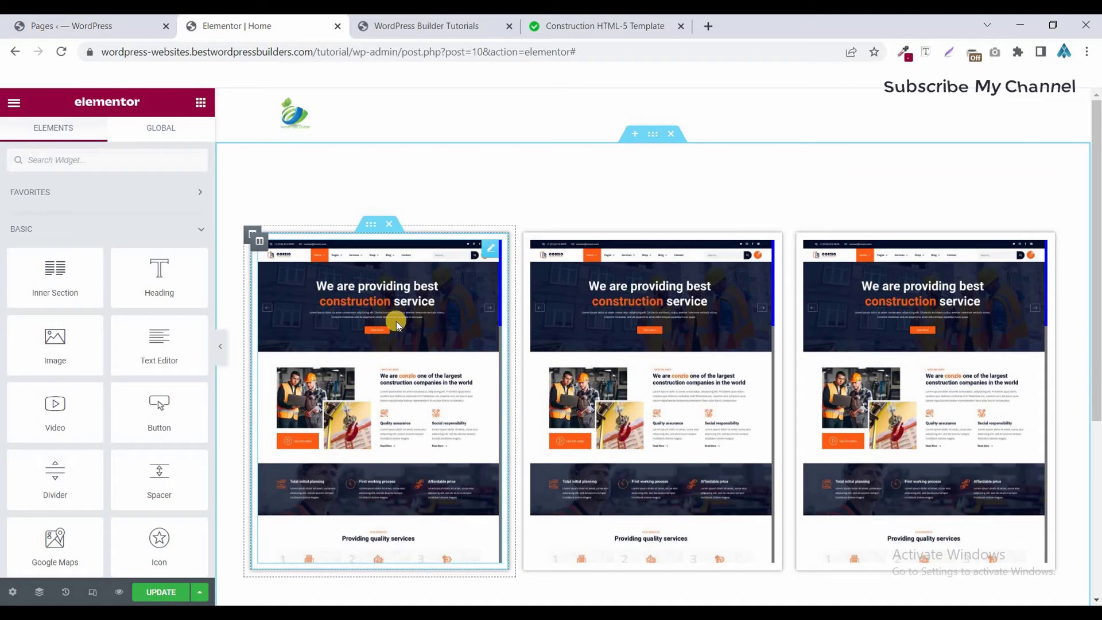
pyautogui.click(381, 327)
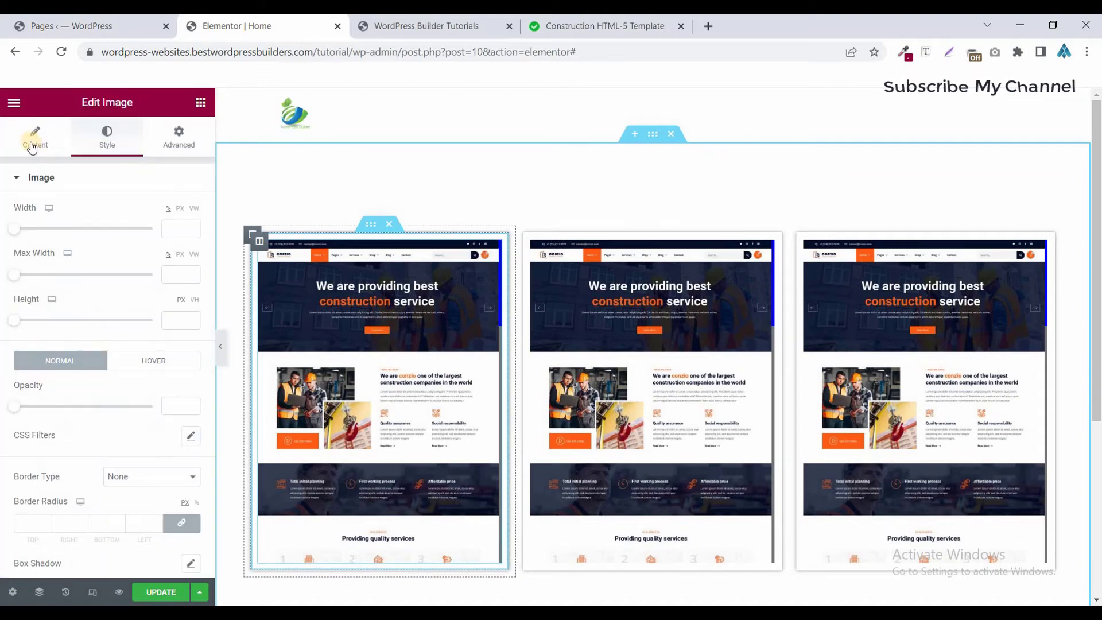
# Replace the first image with the Buildream template screenshot from the Media Library
pyautogui.click(35, 137)
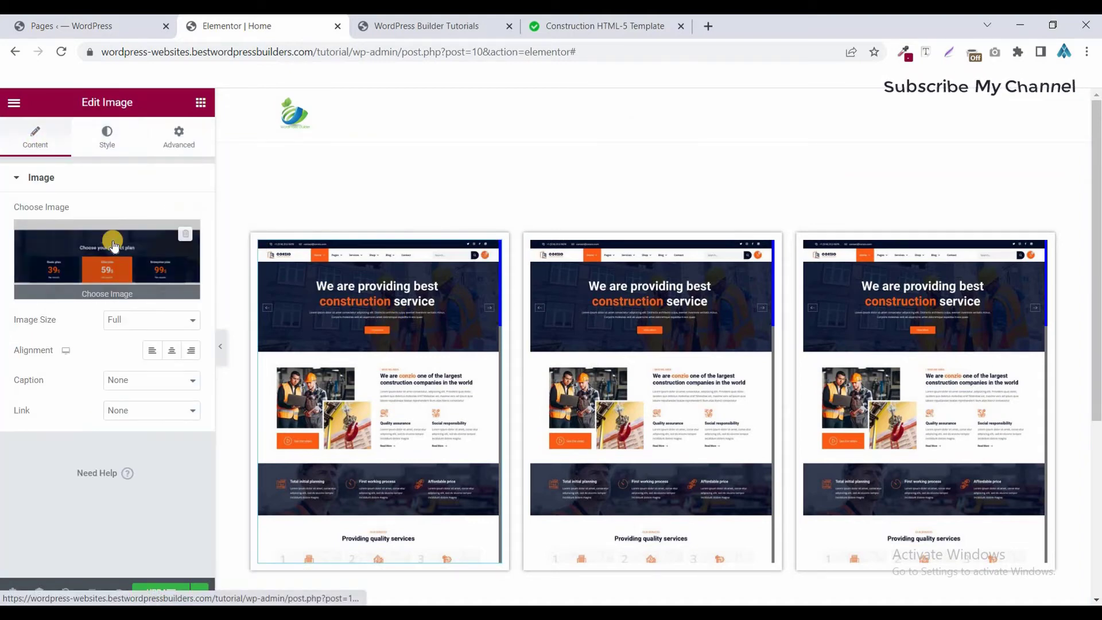
pyautogui.click(115, 241)
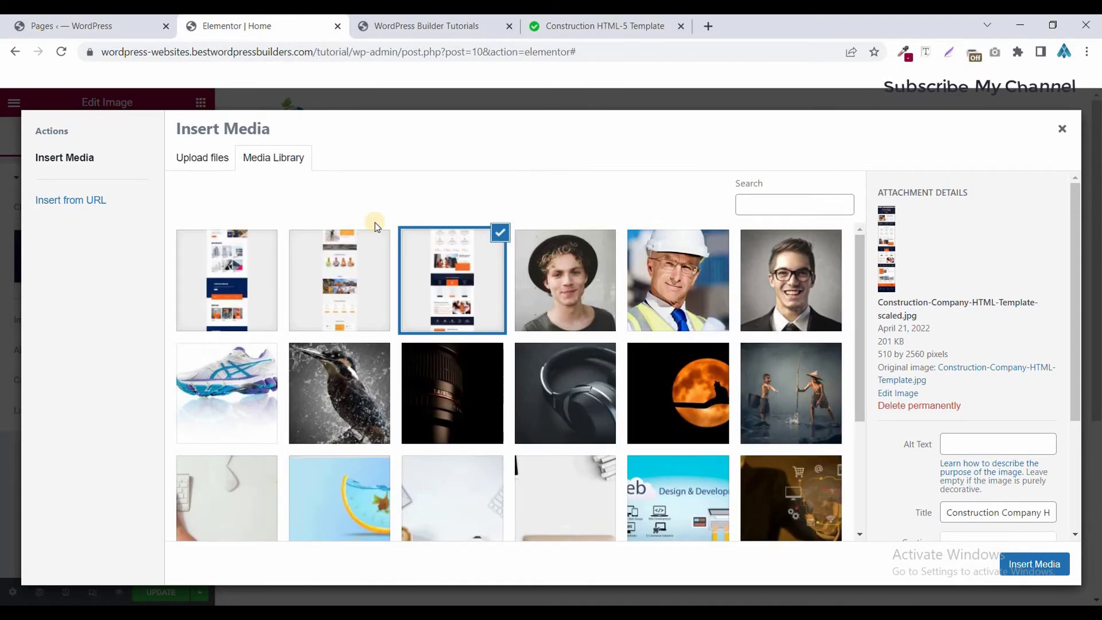
pyautogui.click(358, 262)
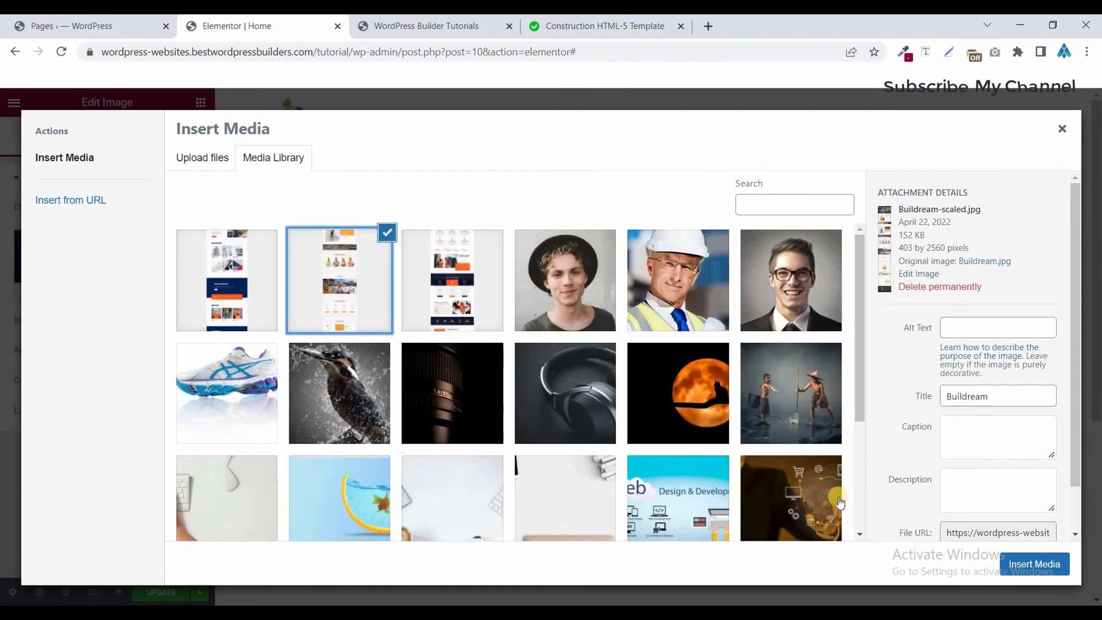
pyautogui.click(1030, 568)
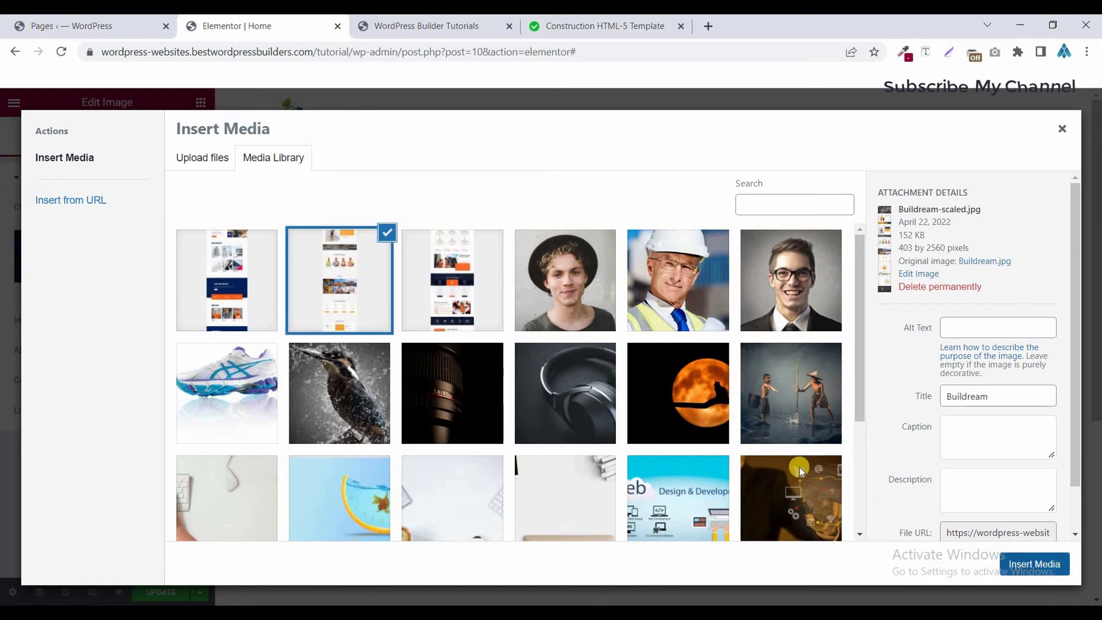
# Replace the third image with a different construction-site template screenshot
pyautogui.click(898, 371)
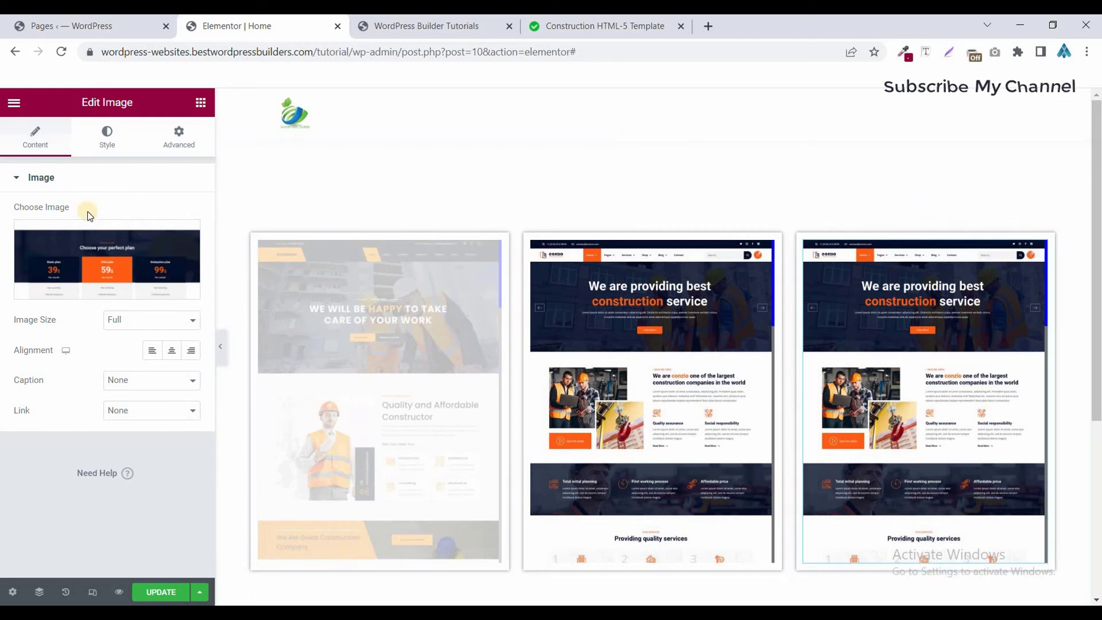
pyautogui.click(111, 246)
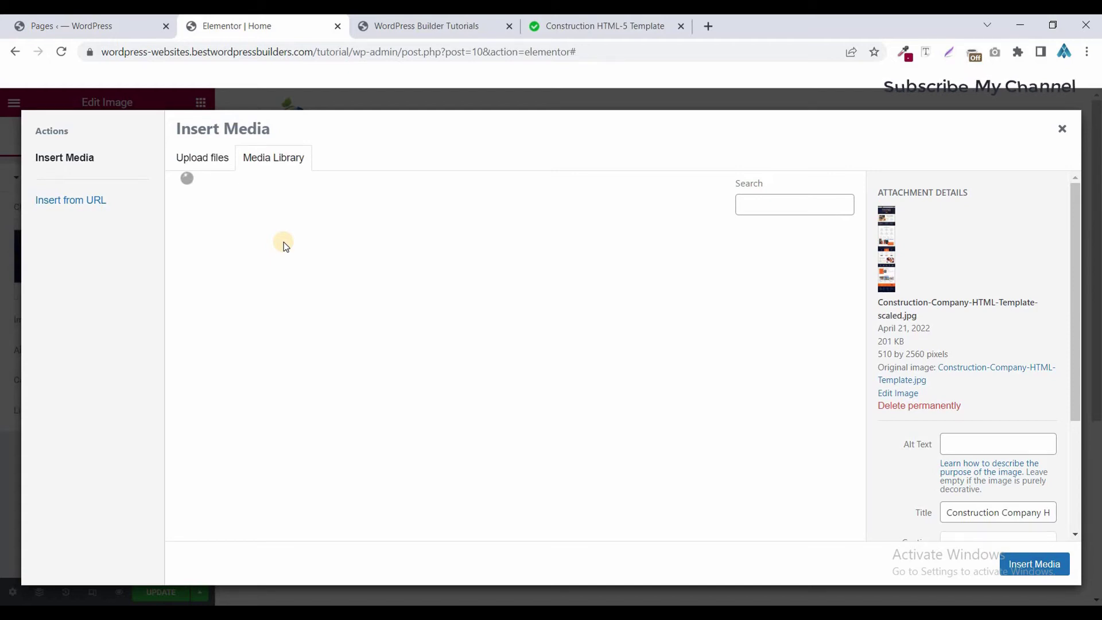
pyautogui.click(241, 273)
pyautogui.click(1034, 564)
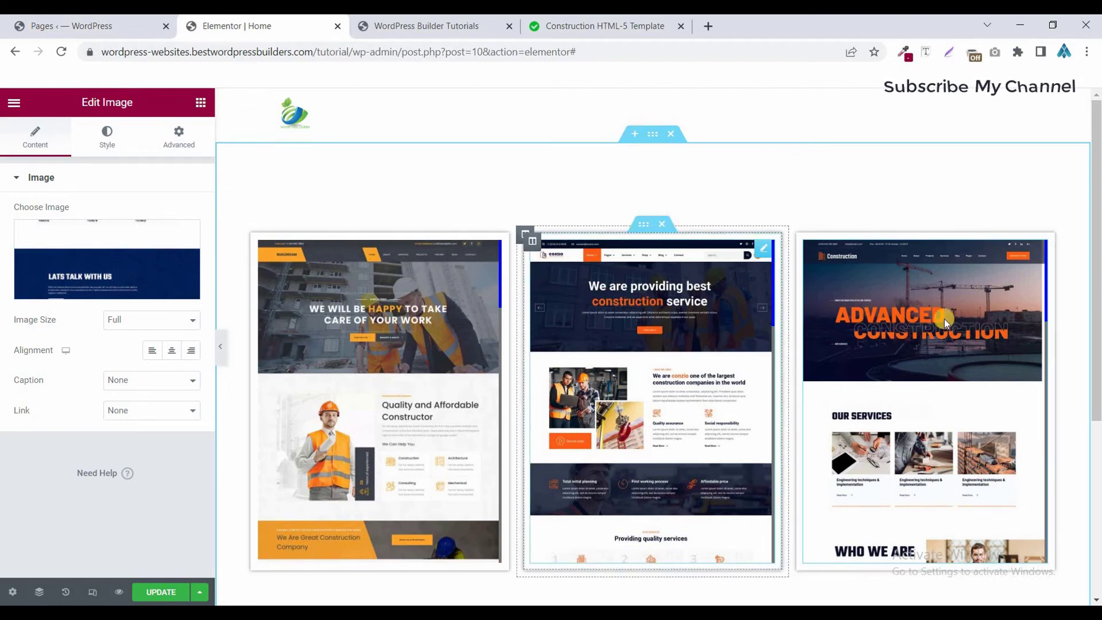
# Change the middle image's scrollbar thumb colour in Custom CSS from blue to red
pyautogui.click(178, 139)
pyautogui.scroll(-5, 98, 482)
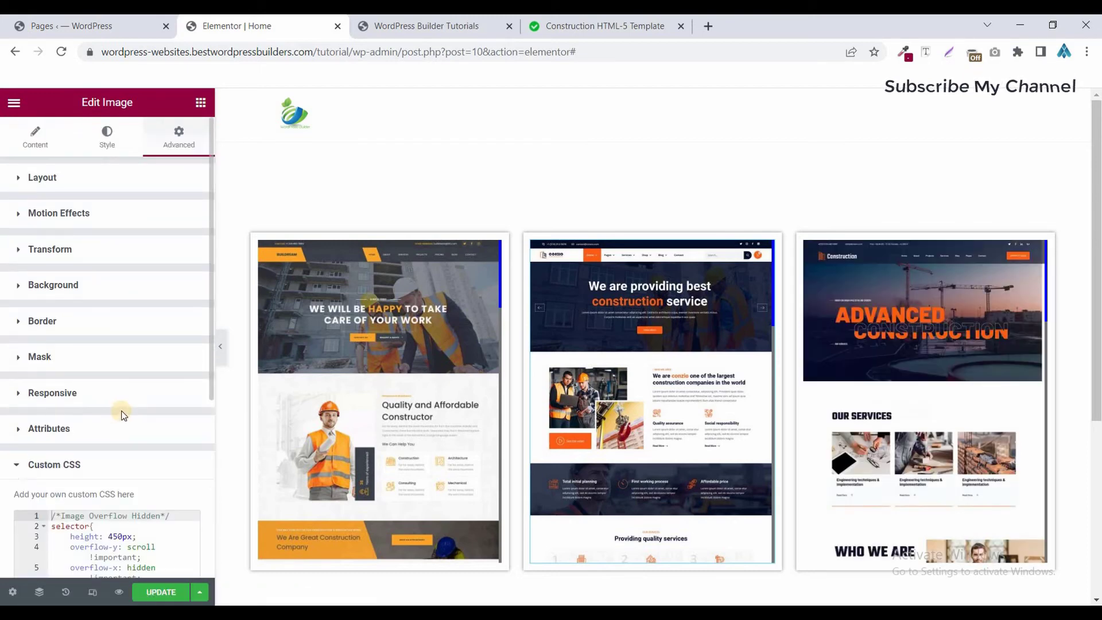
pyautogui.scroll(-5, 118, 414)
pyautogui.doubleClick(140, 392)
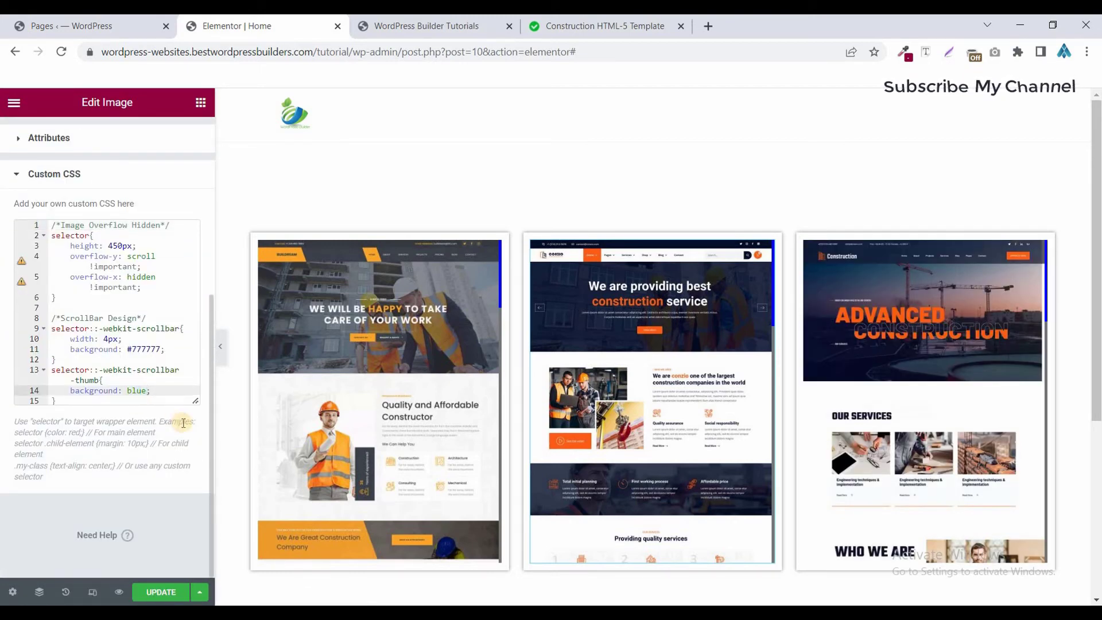
pyautogui.write('red')
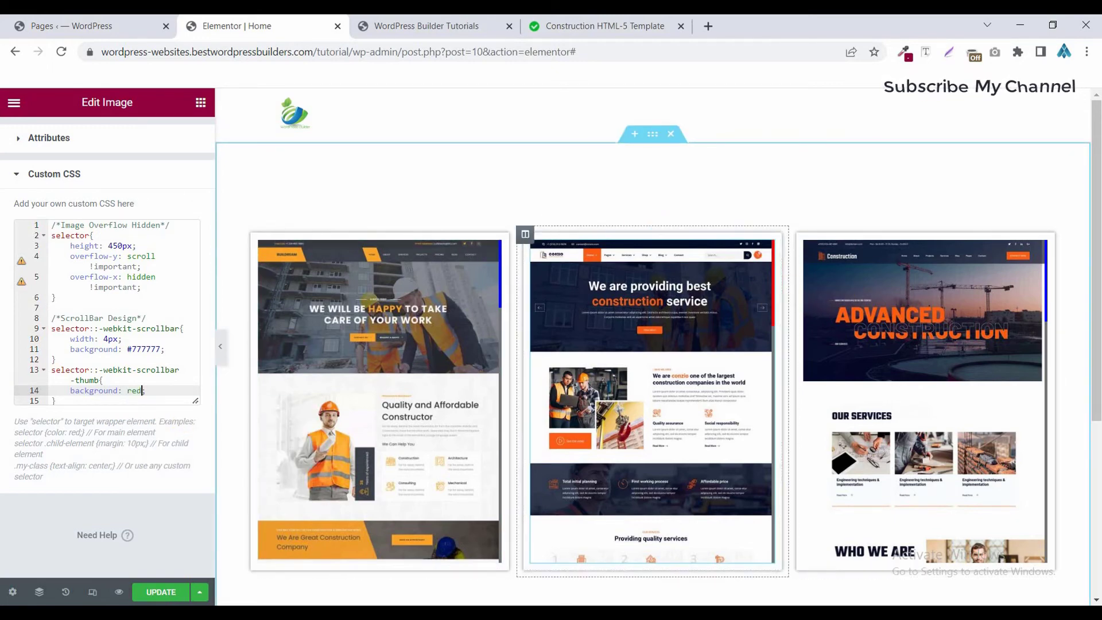
# Change the third image's scrollbar thumb colour in Custom CSS from blue to yellow
pyautogui.click(910, 299)
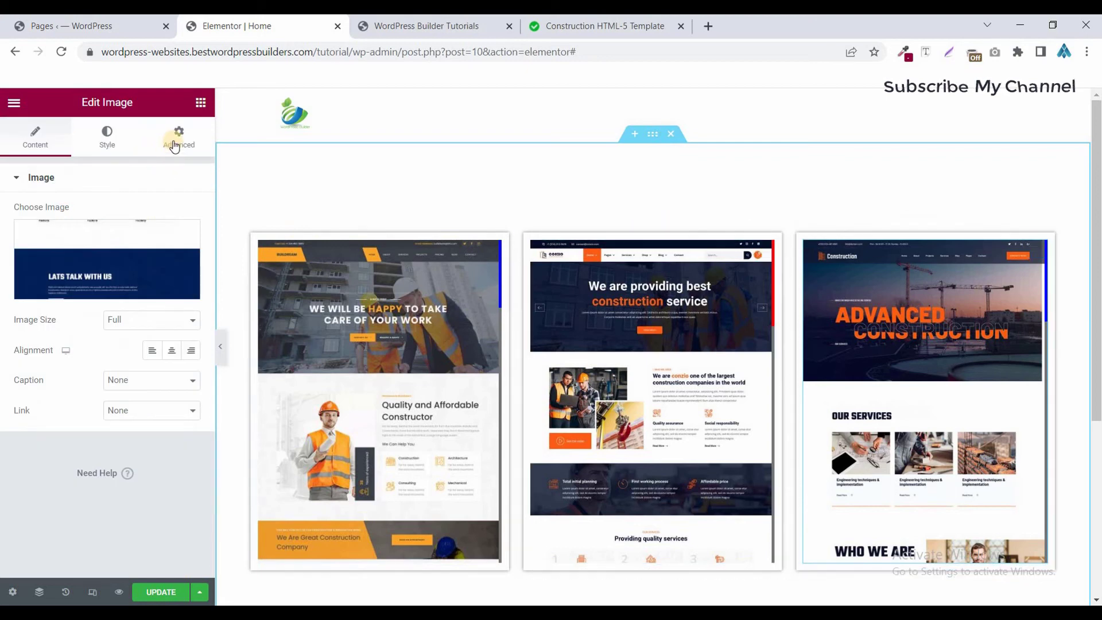
pyautogui.click(175, 146)
pyautogui.scroll(-5, 103, 436)
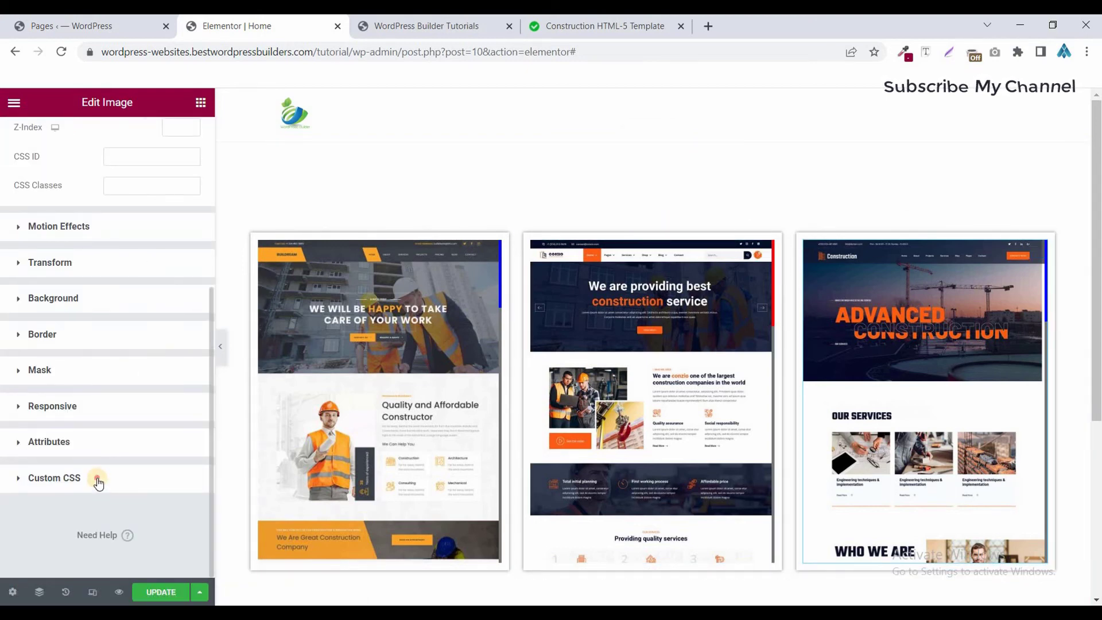
pyautogui.click(54, 478)
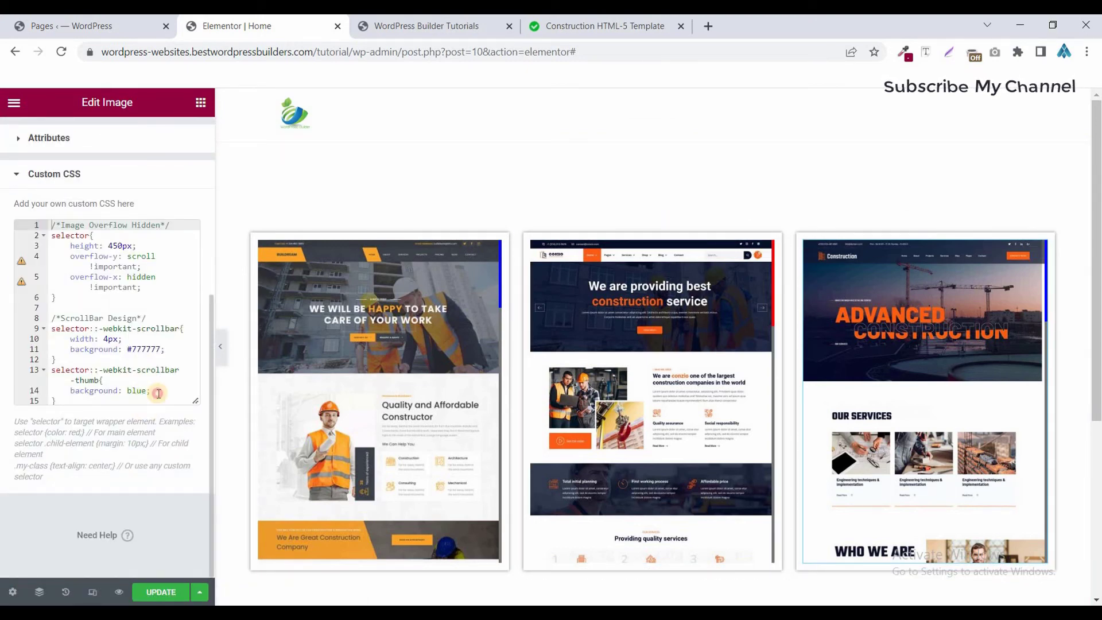
pyautogui.click(158, 393)
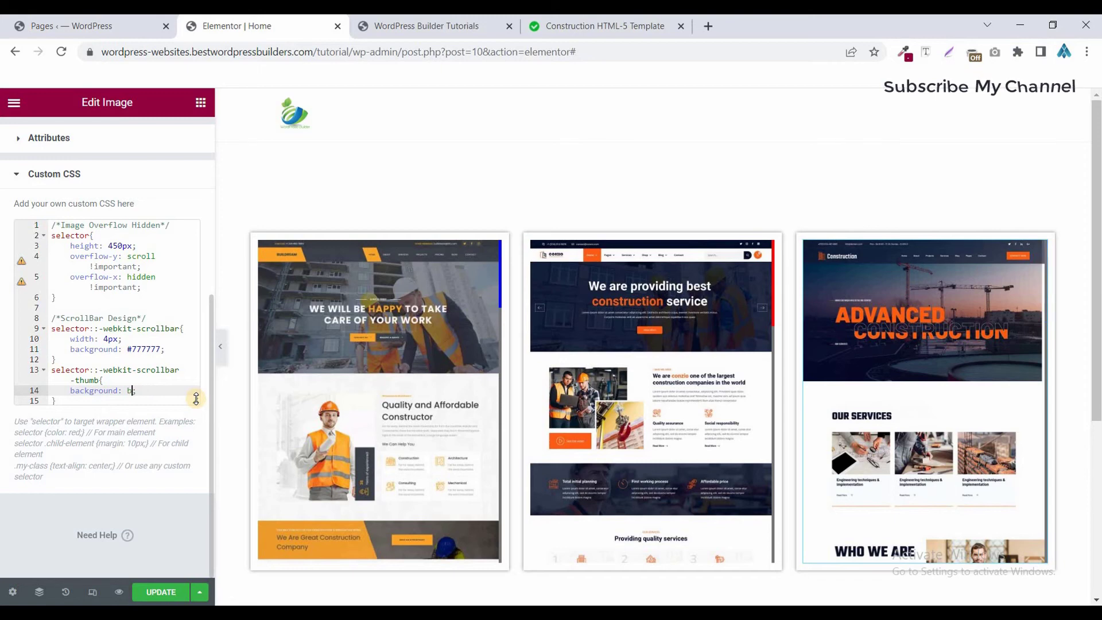
pyautogui.write('ye')
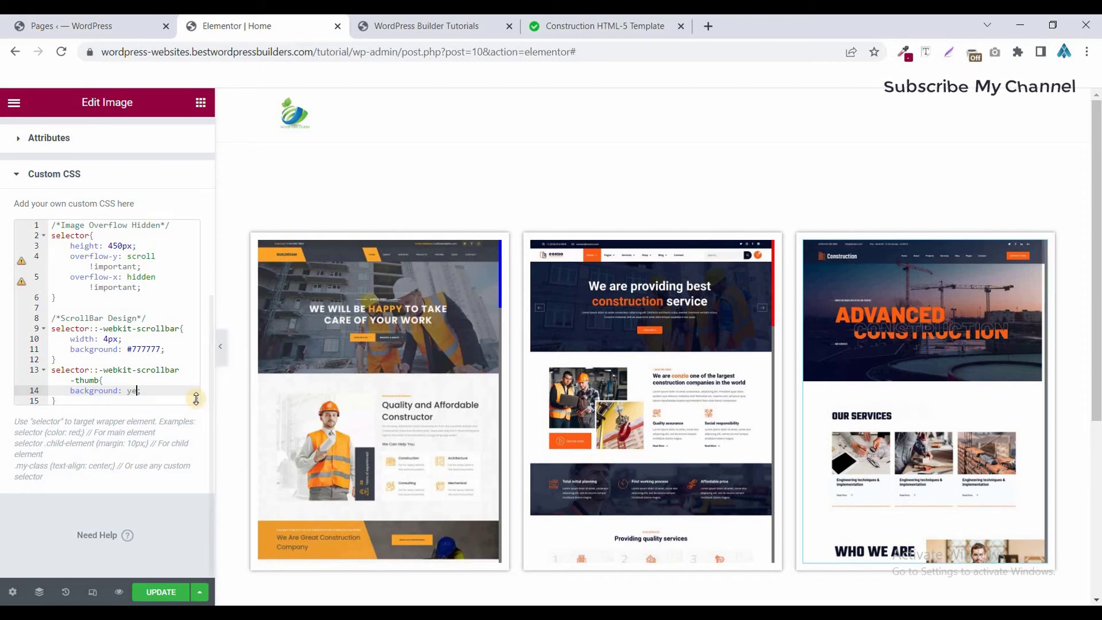
pyautogui.write('llow')
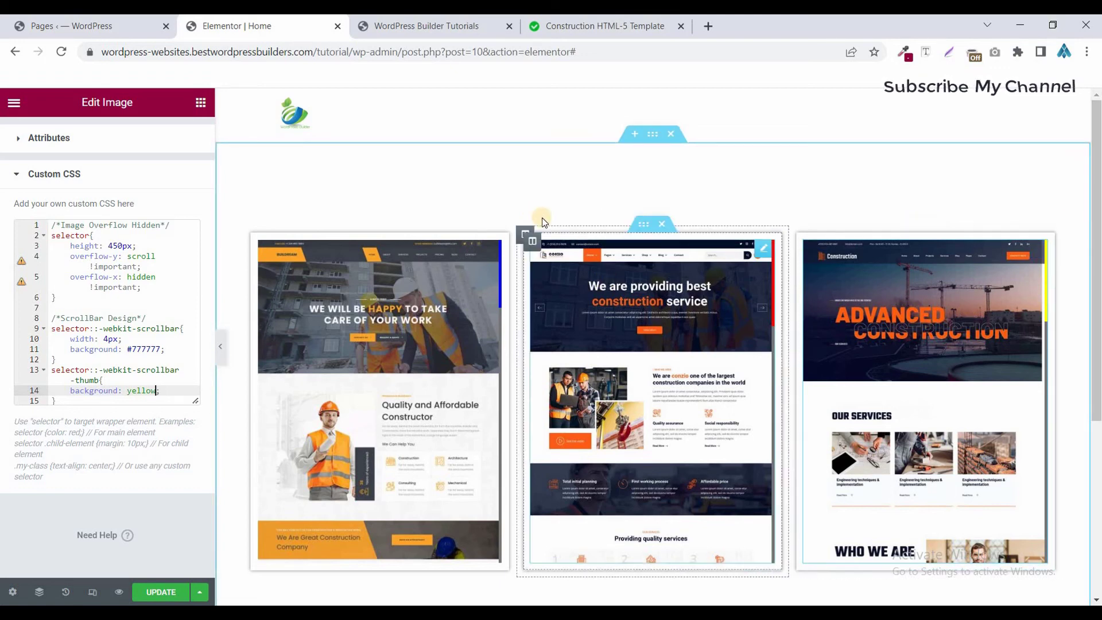
# Check the live portfolio page, then return to the editor with the section selected
pyautogui.click(411, 29)
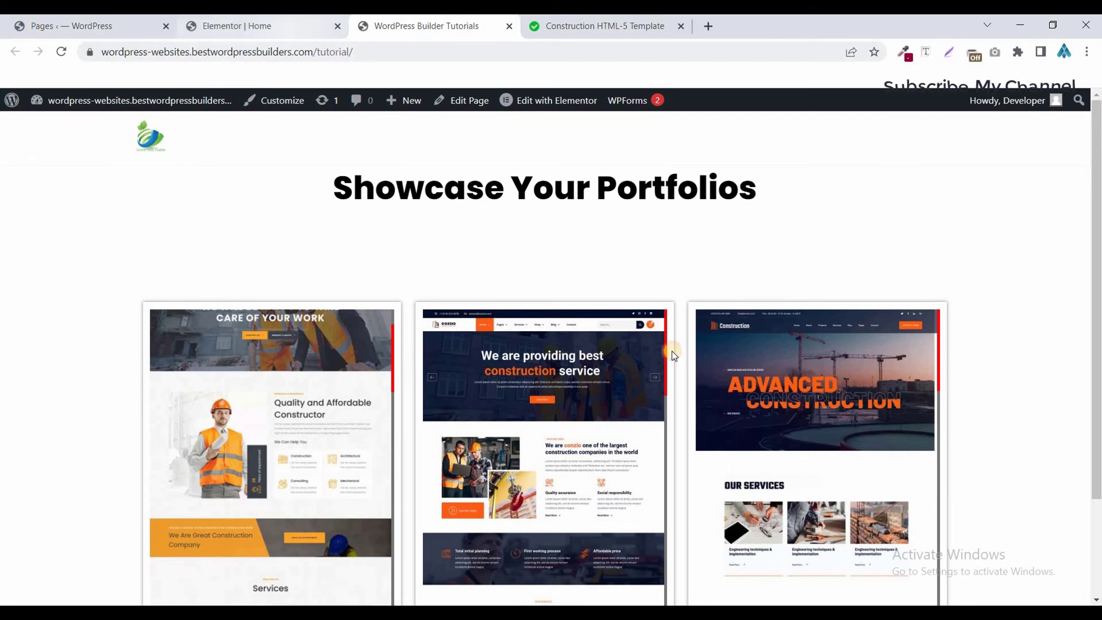
pyautogui.click(287, 29)
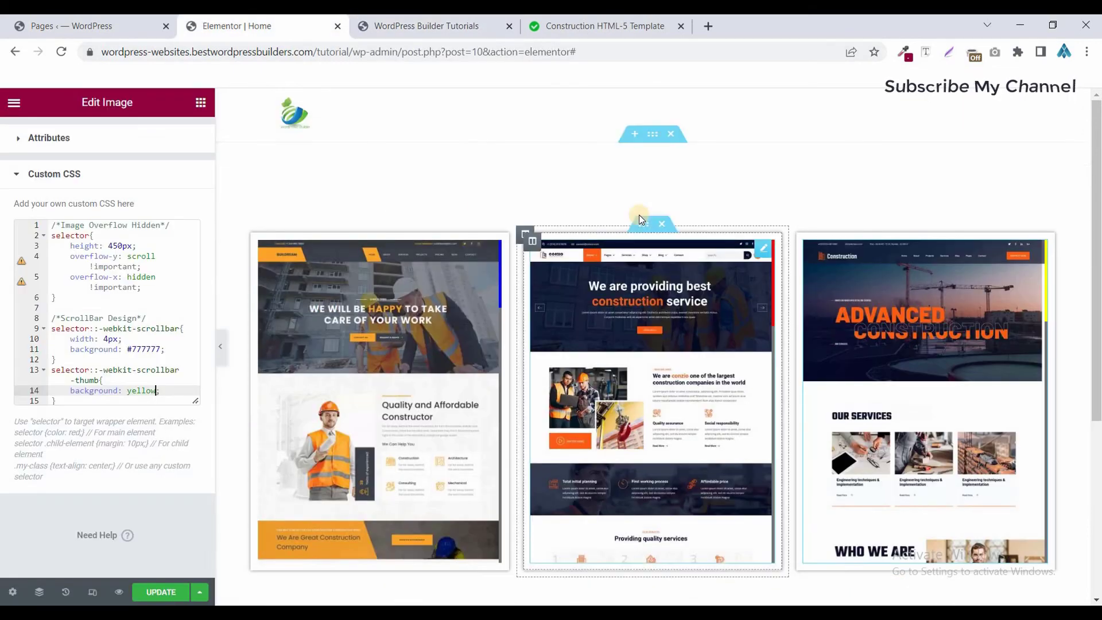
pyautogui.click(651, 135)
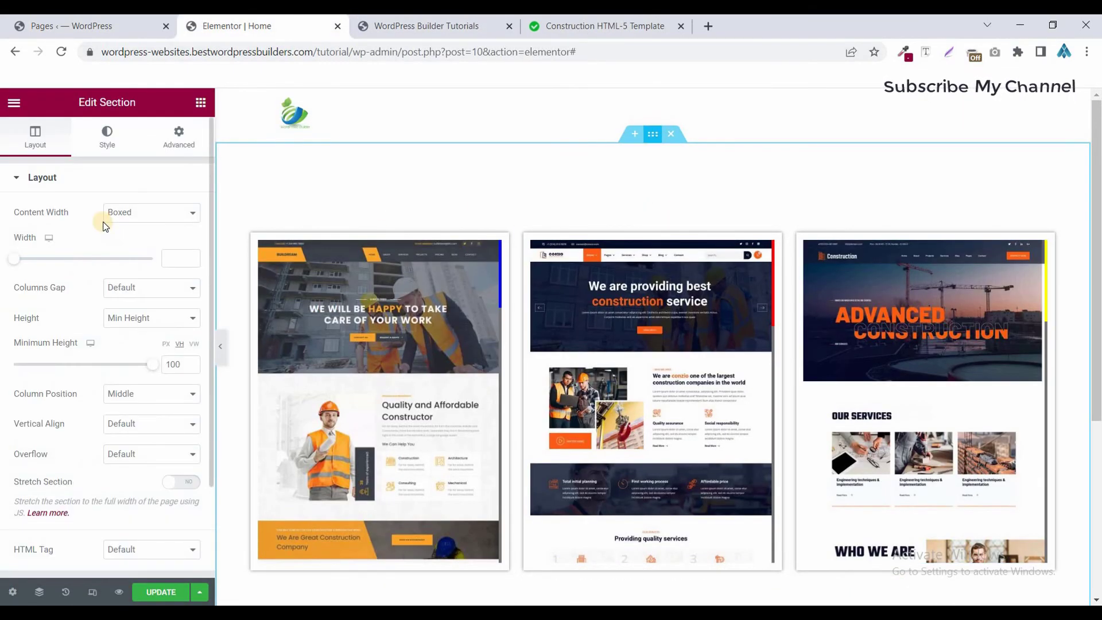
# Set the section's Classic background colour to #F6F6F6 and update the page
pyautogui.click(100, 140)
pyautogui.click(134, 244)
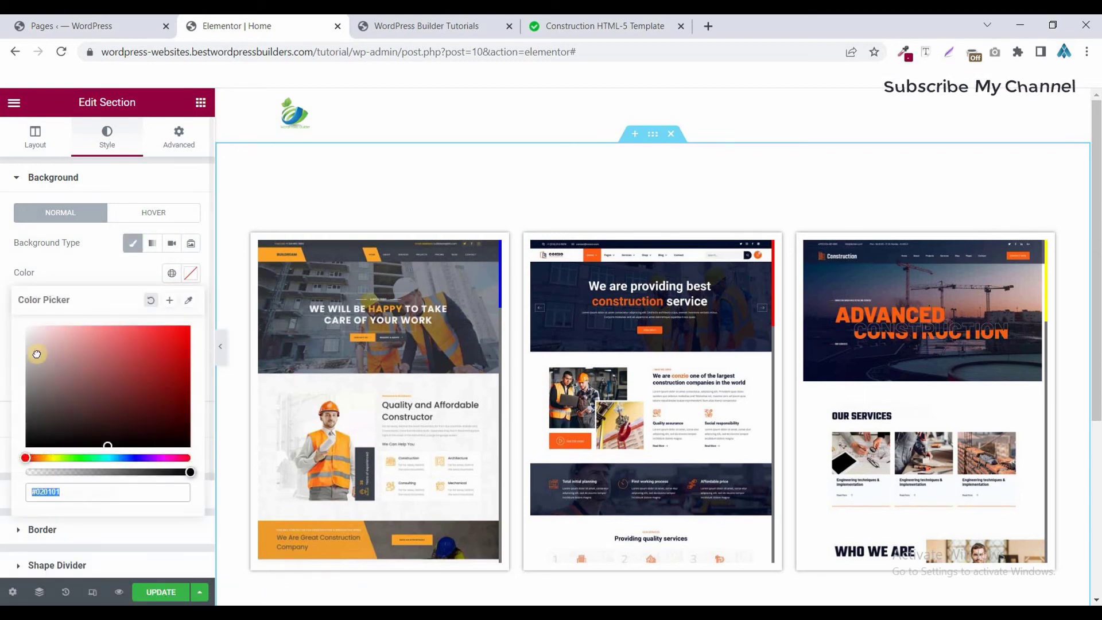
pyautogui.moveTo(16, 343); pyautogui.dragTo(8, 338)
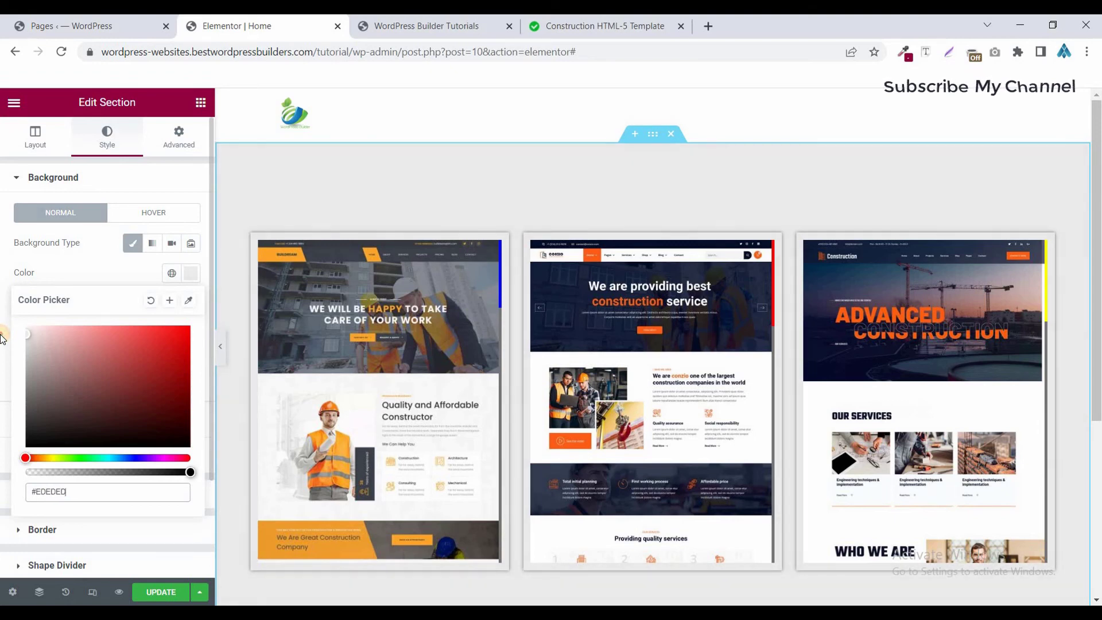
pyautogui.moveTo(2, 334); pyautogui.dragTo(3, 333)
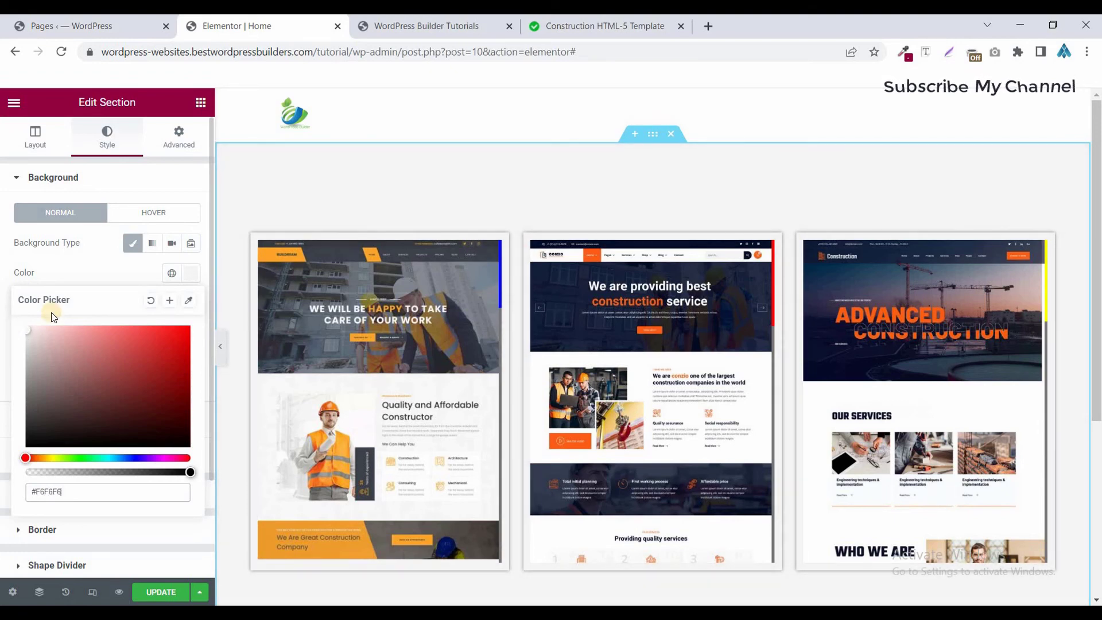
pyautogui.click(228, 380)
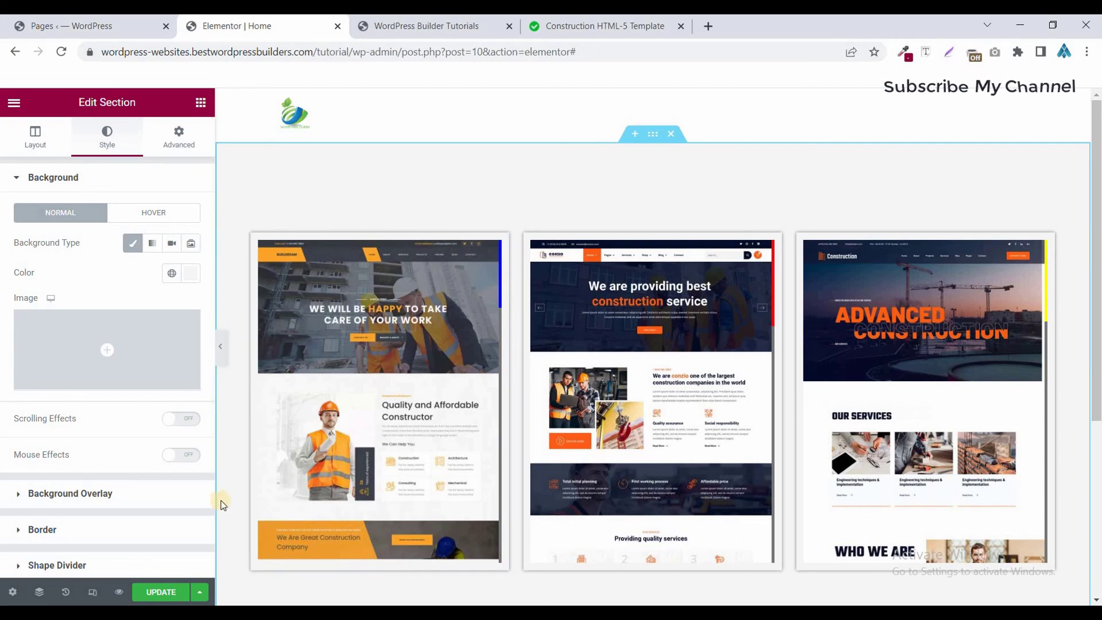
pyautogui.click(160, 592)
pyautogui.click(222, 351)
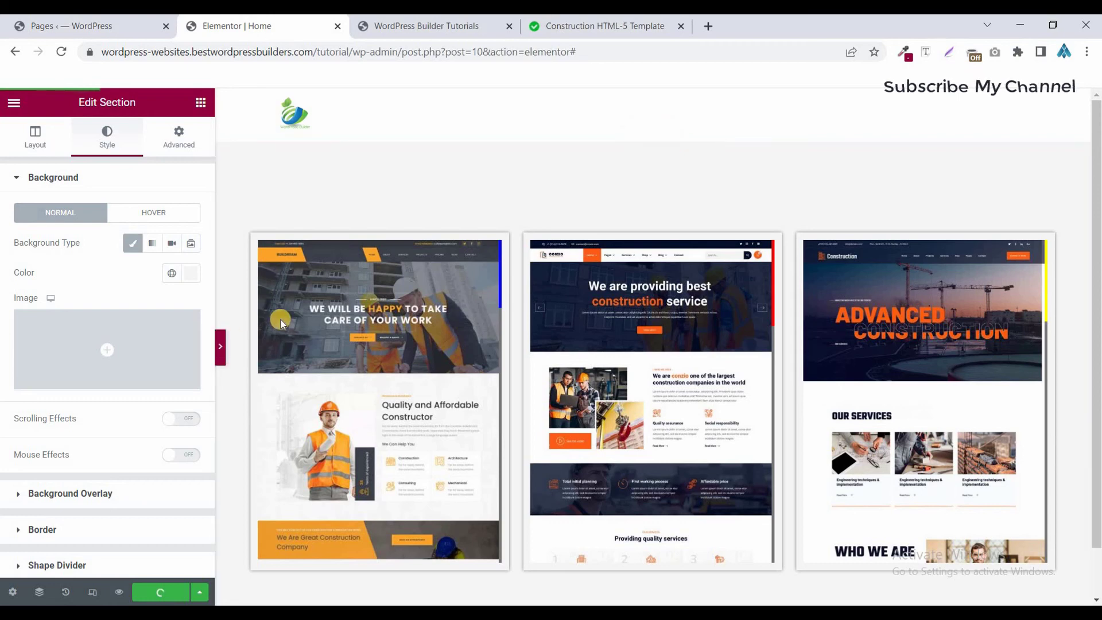
# Scroll inside each of the three template frames to test their scrolling on the grey background
pyautogui.scroll(-10, 240, 369)
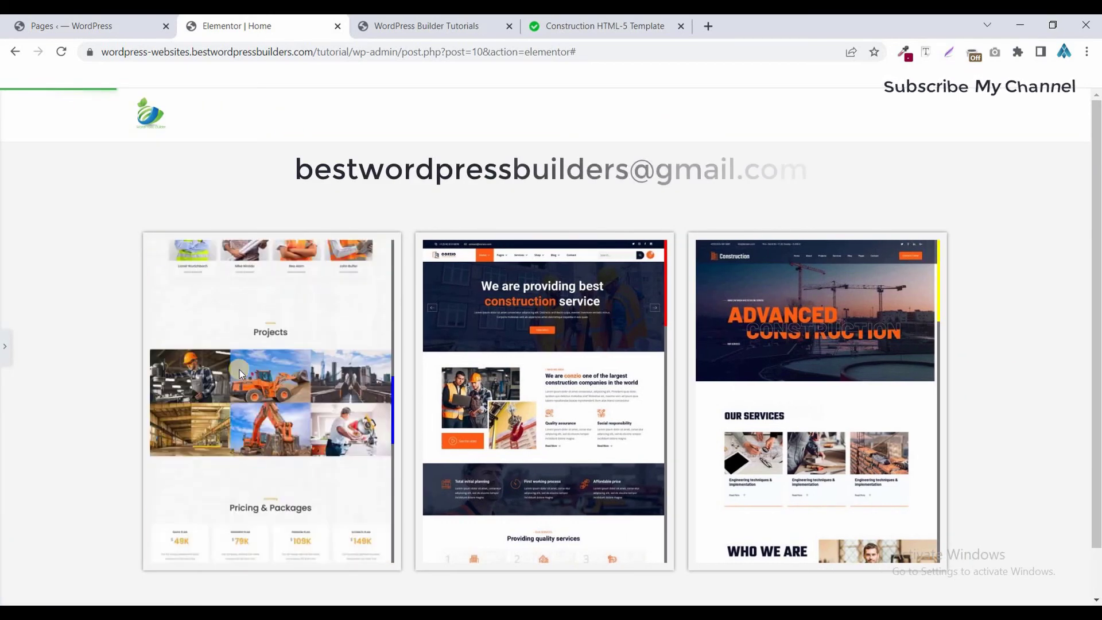
pyautogui.scroll(5, 388, 402)
pyautogui.scroll(3, 388, 402)
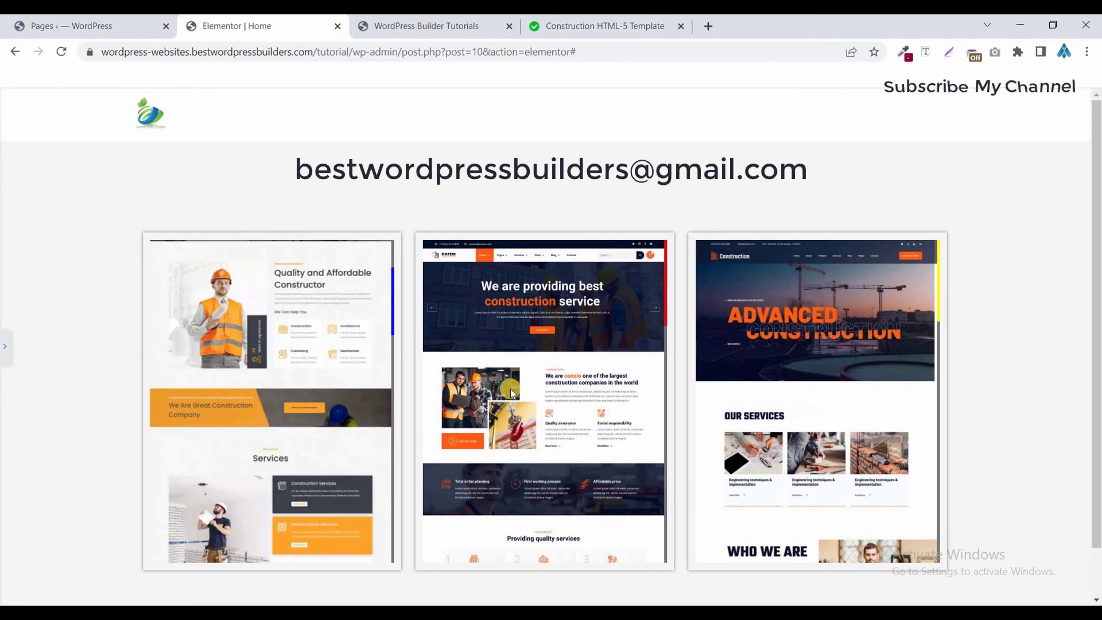
pyautogui.scroll(-10, 511, 388)
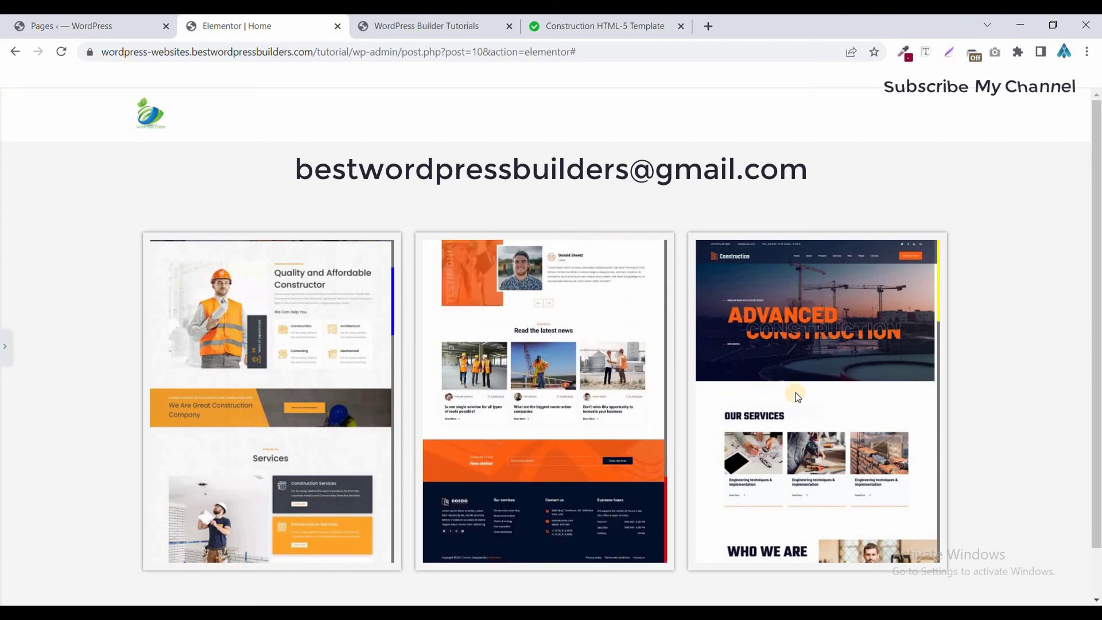
pyautogui.scroll(10, 580, 388)
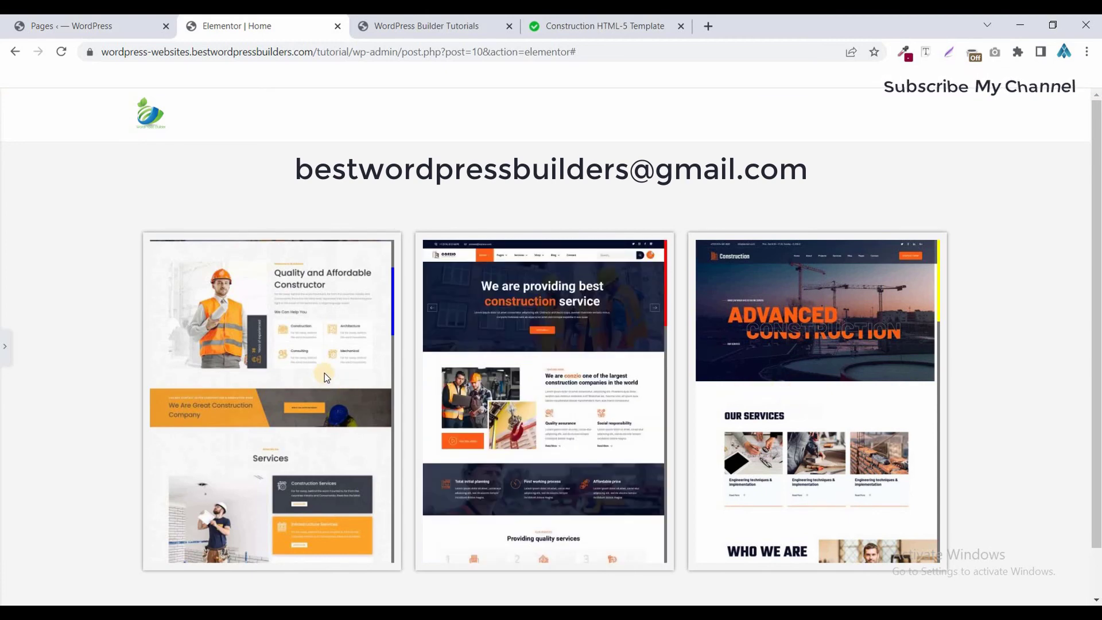
pyautogui.scroll(3, 345, 373)
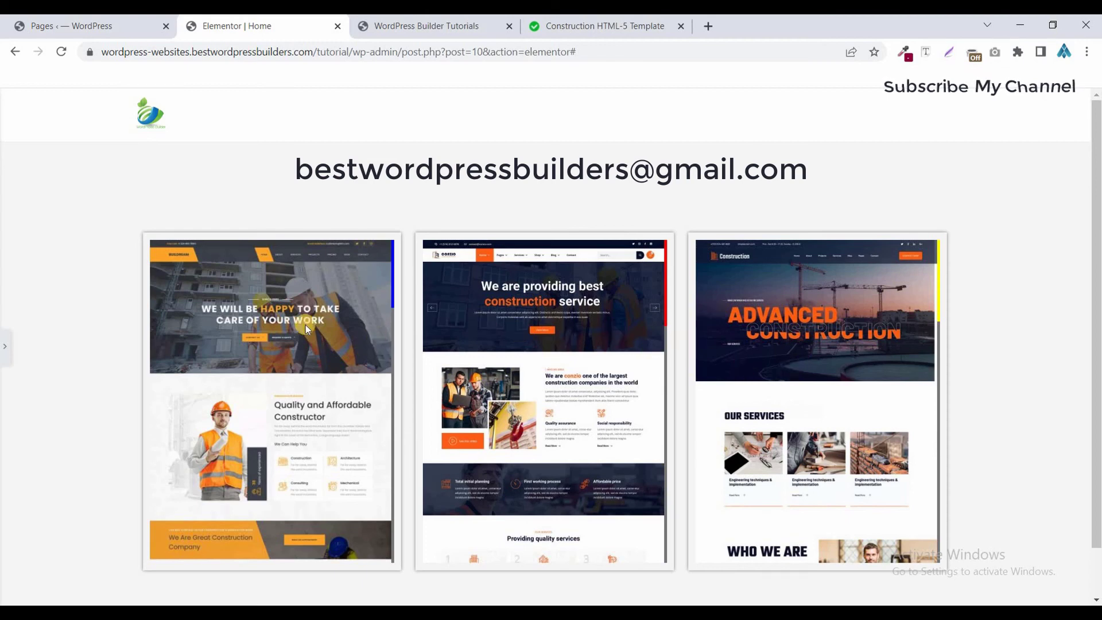
pyautogui.scroll(-8, 316, 369)
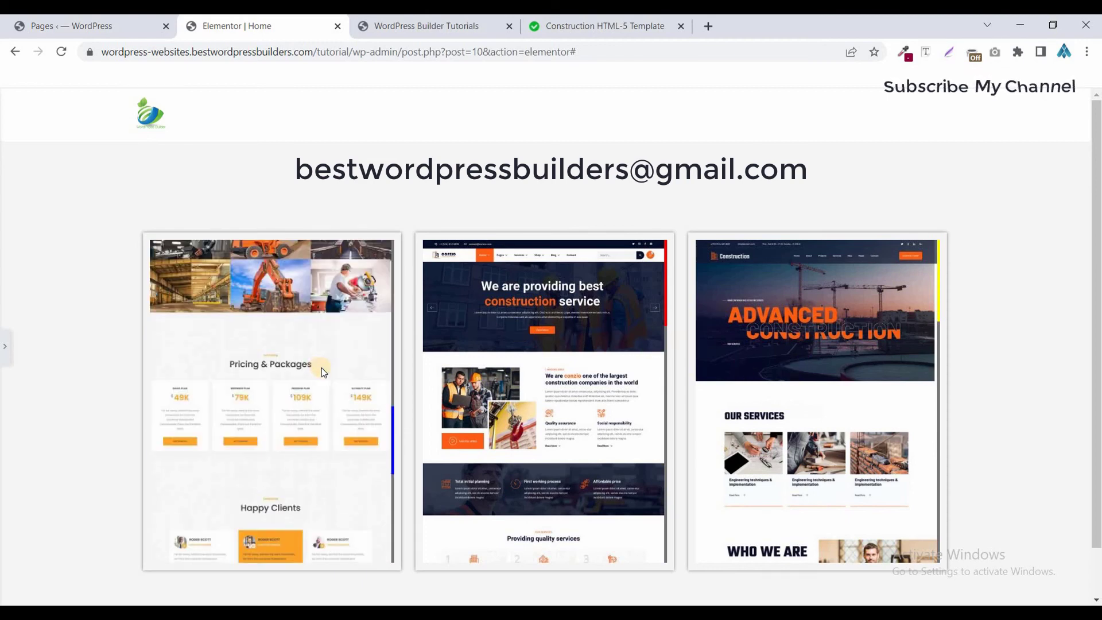
pyautogui.scroll(8, 317, 370)
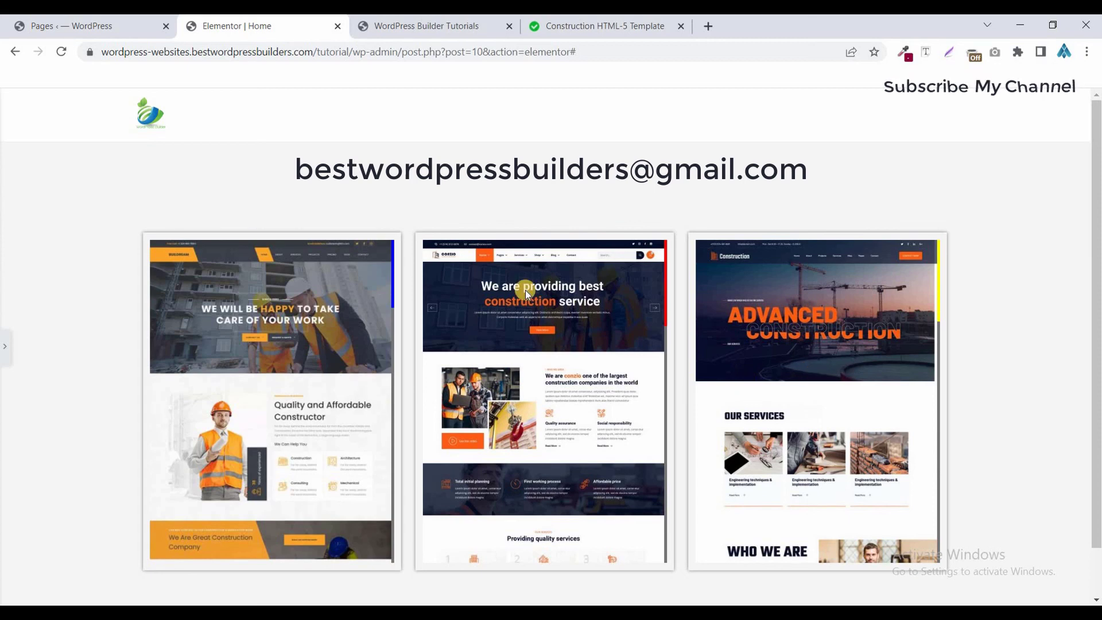
pyautogui.scroll(-10, 282, 335)
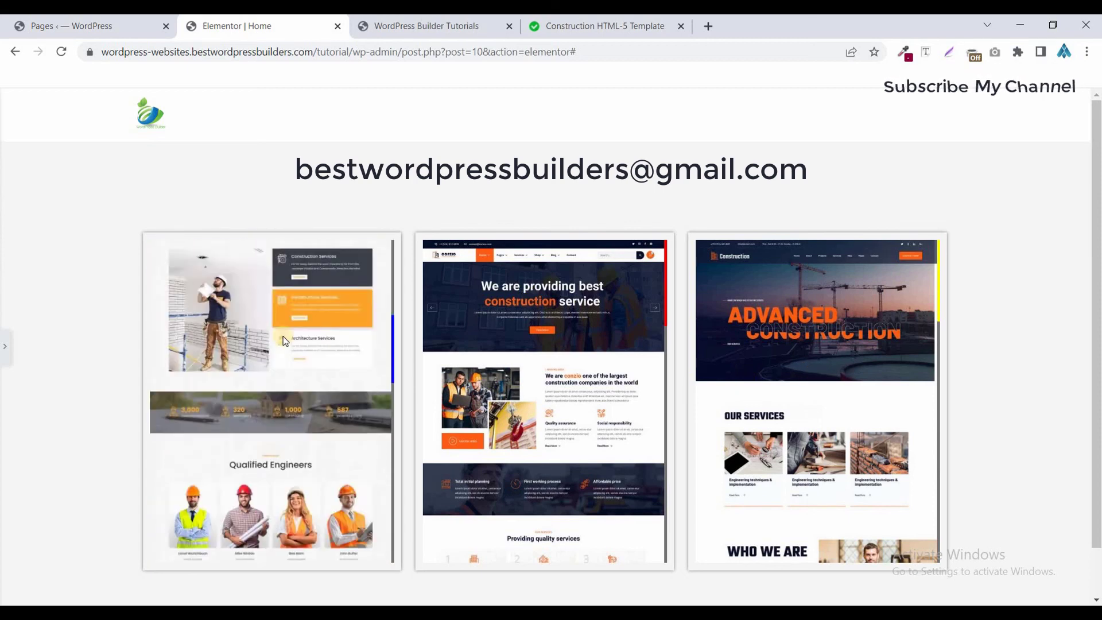
pyautogui.scroll(3, 282, 390)
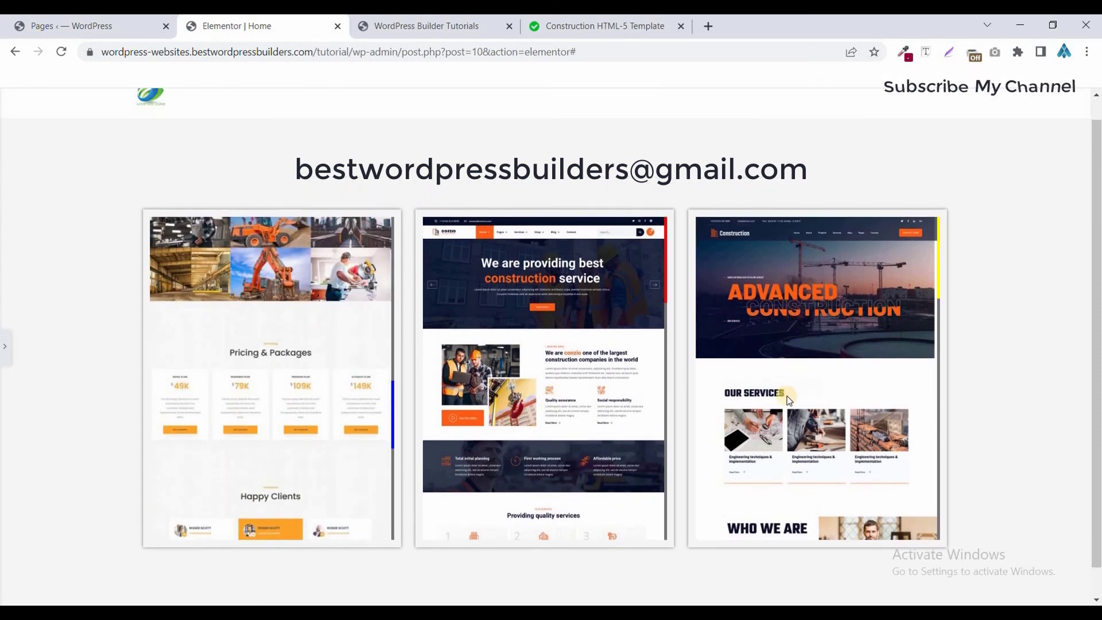
pyautogui.scroll(4, 298, 376)
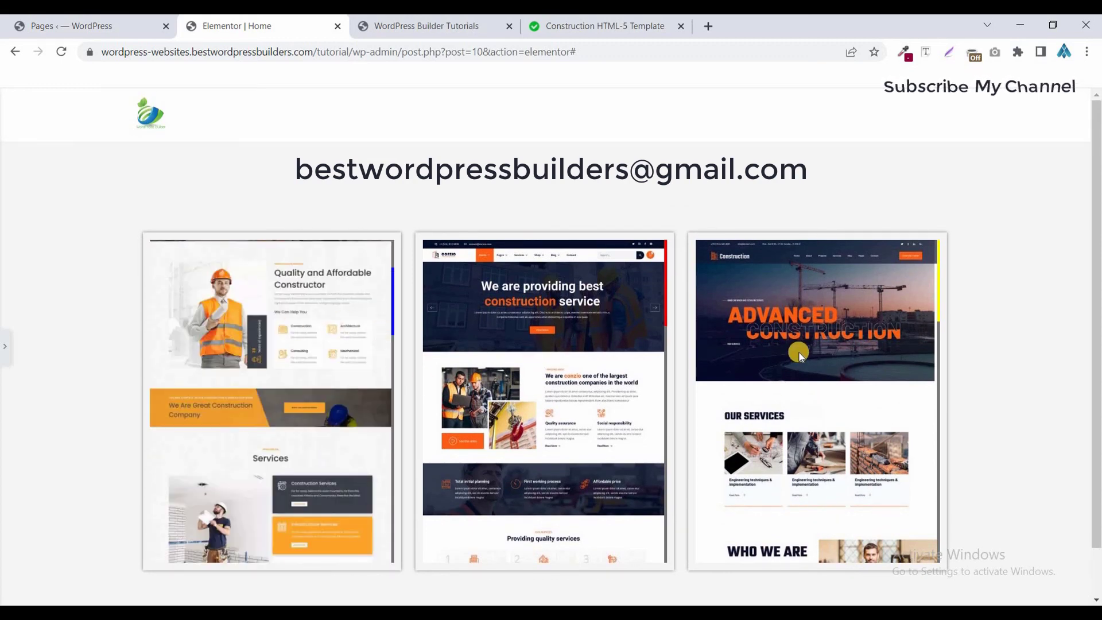
pyautogui.scroll(-10, 800, 352)
pyautogui.scroll(10, 800, 351)
pyautogui.scroll(-5, 841, 377)
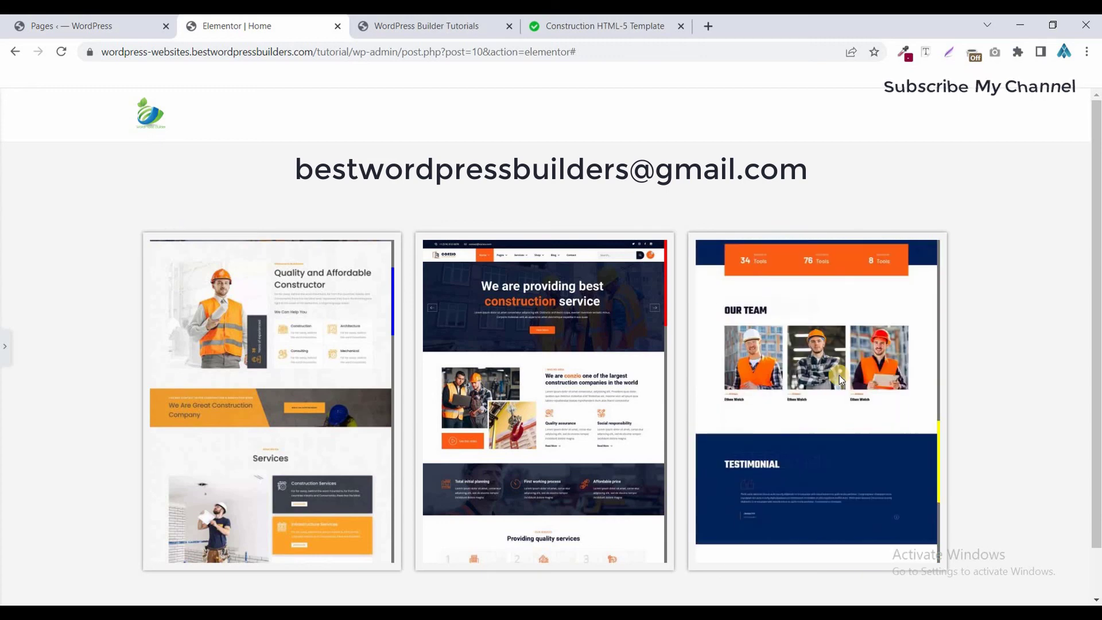